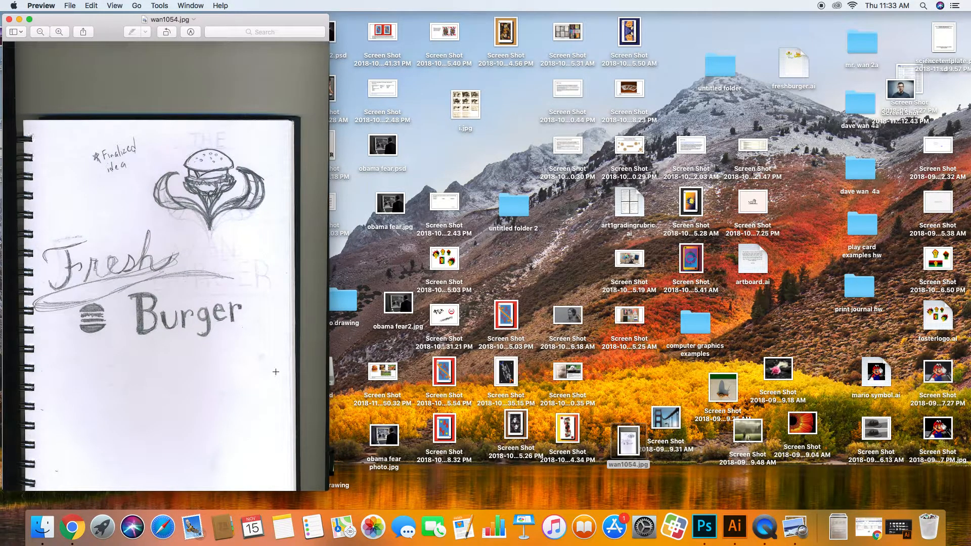
Step: Switch to Chrome and open the classwork list of the Computer Graphics 1 2018-19 class in Google Classroom
{"action": "left_click", "coordinate": [72, 527]}
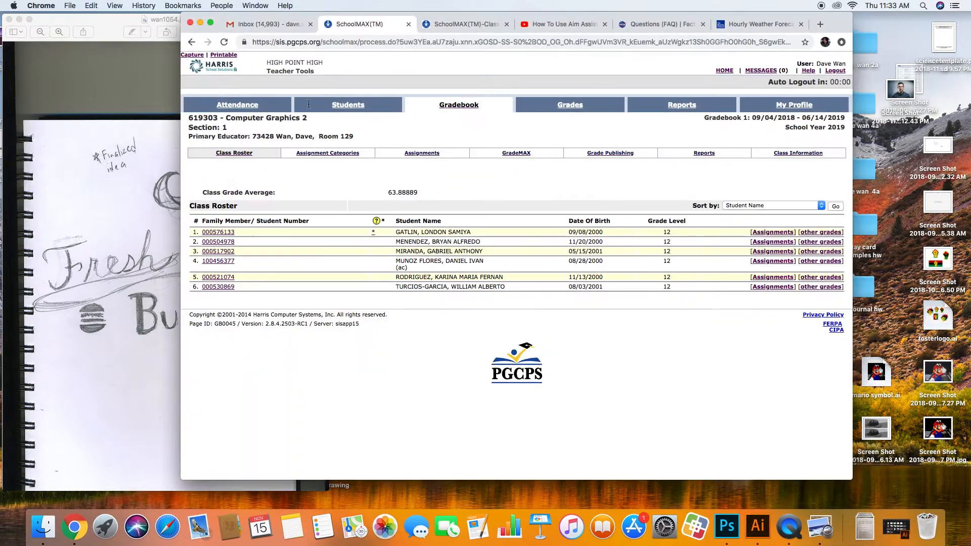
{"action": "left_click", "coordinate": [292, 26]}
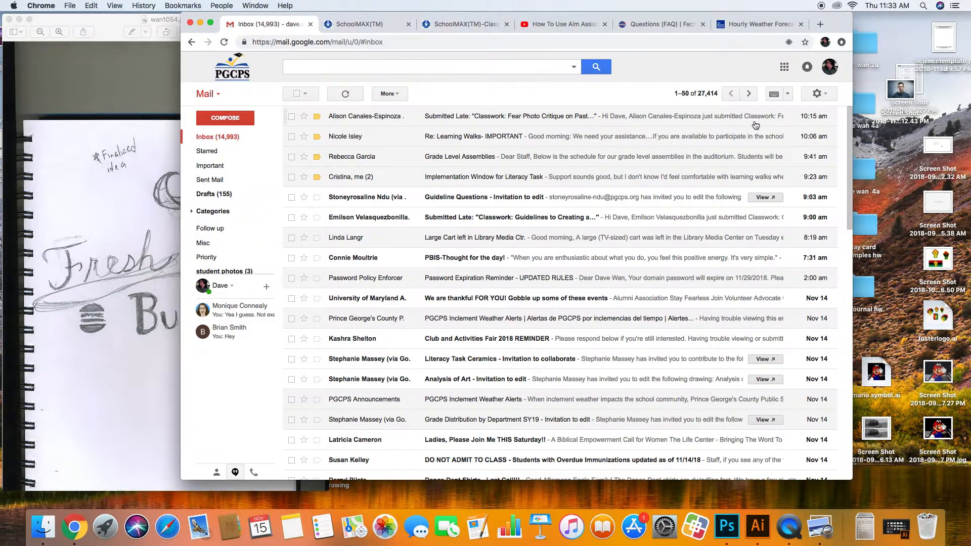
{"action": "left_click", "coordinate": [784, 67]}
{"action": "left_click", "coordinate": [716, 318]}
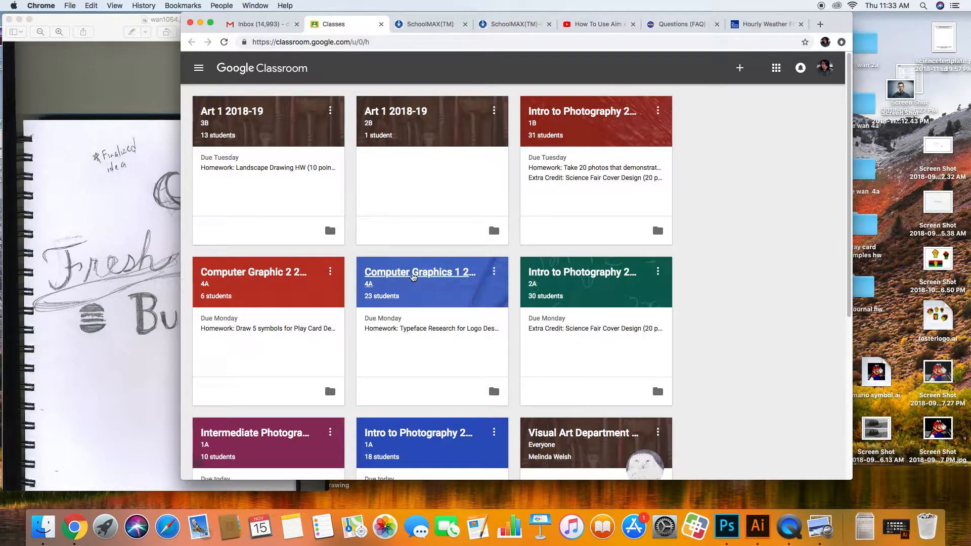
{"action": "left_click", "coordinate": [412, 273]}
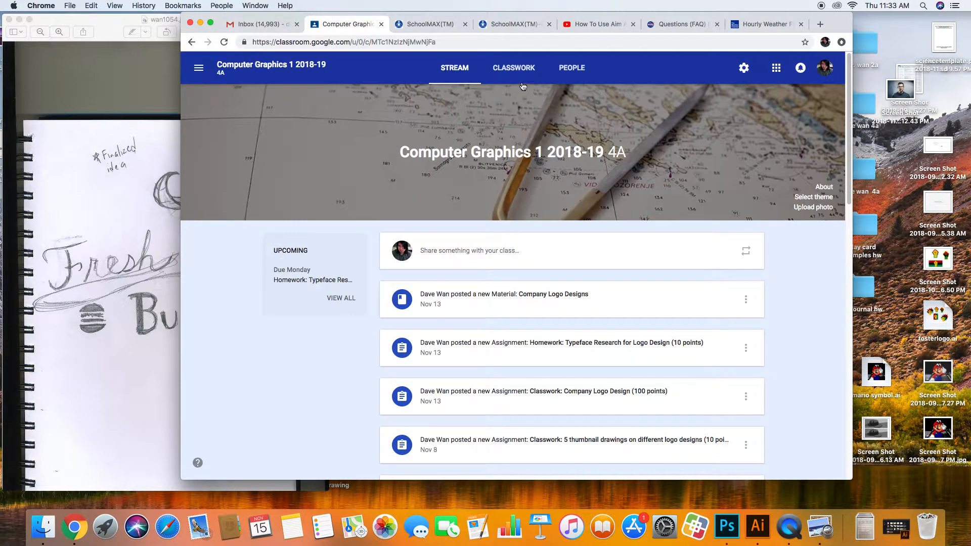
{"action": "left_click", "coordinate": [514, 71]}
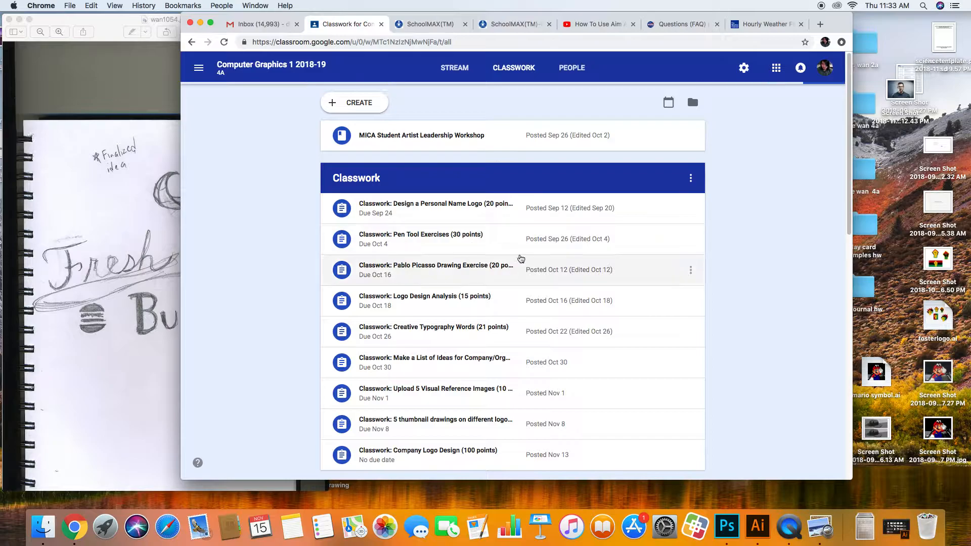
Step: Find the Company Logo Designs post among the class resources and view its full material
{"action": "left_click_drag", "start_coordinate": [849, 199], "coordinate": [853, 334]}
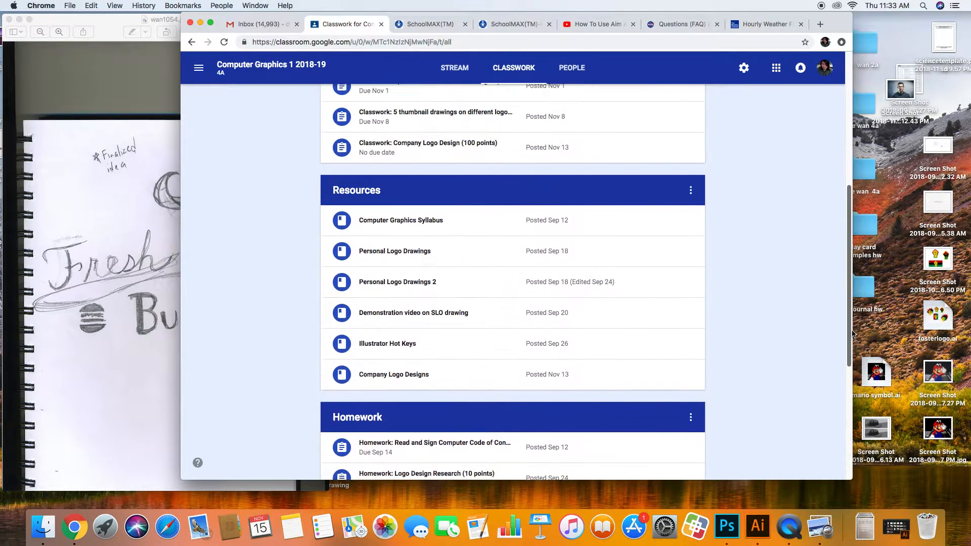
{"action": "left_click", "coordinate": [433, 374]}
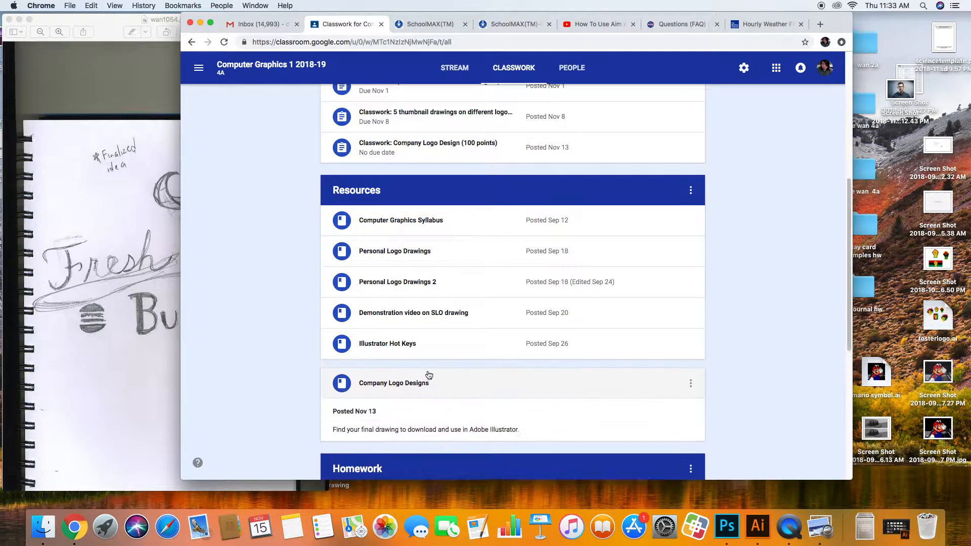
{"action": "left_click_drag", "start_coordinate": [848, 246], "coordinate": [847, 295]}
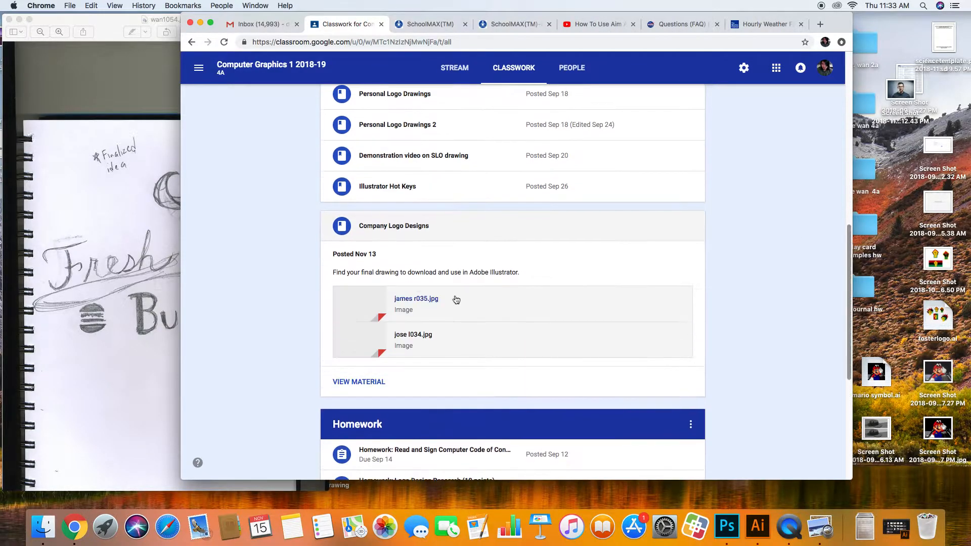
{"action": "left_click", "coordinate": [362, 383]}
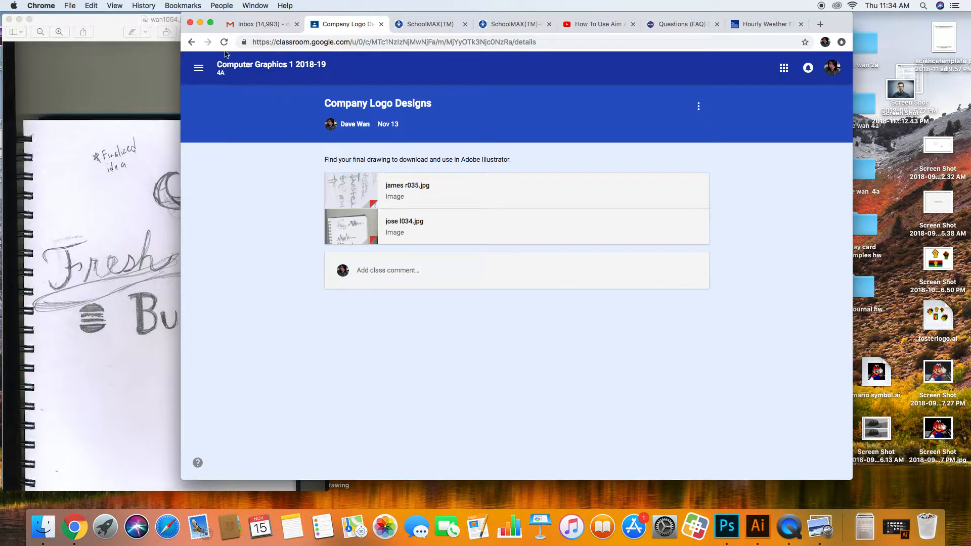
{"action": "left_click", "coordinate": [129, 84]}
{"action": "left_click", "coordinate": [426, 73]}
{"action": "left_click_drag", "start_coordinate": [205, 24], "coordinate": [201, 27]}
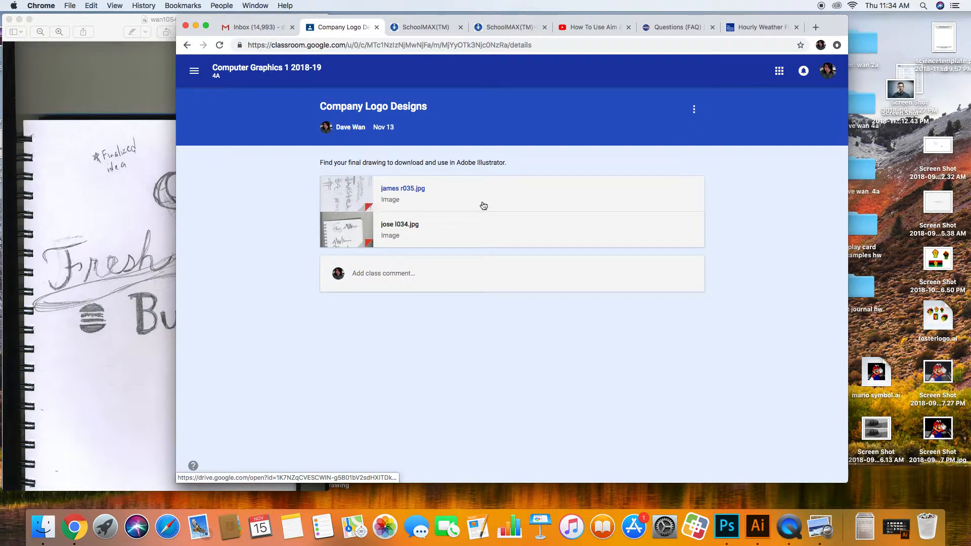
Step: Open the first attached logo drawing in its own window and download the image
{"action": "left_click", "coordinate": [392, 193]}
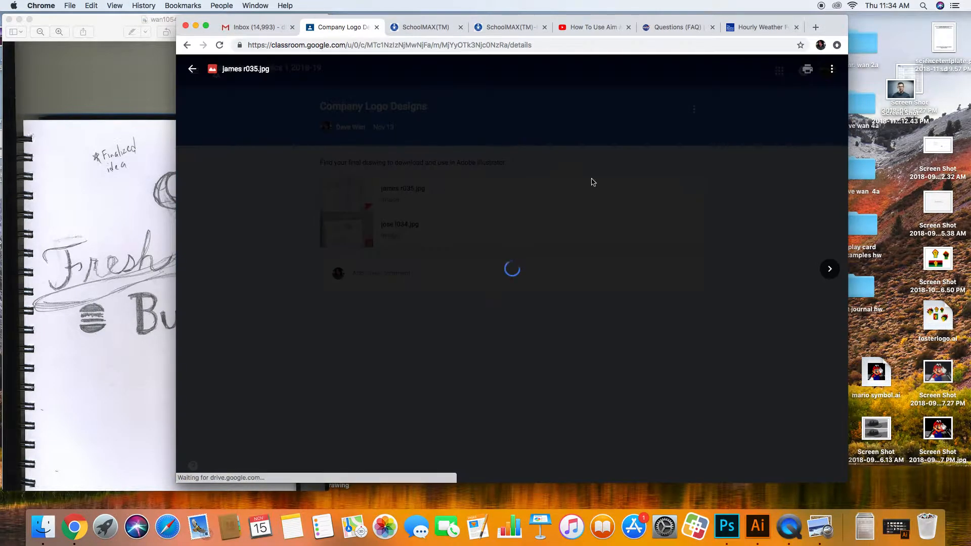
{"action": "left_click", "coordinate": [832, 69]}
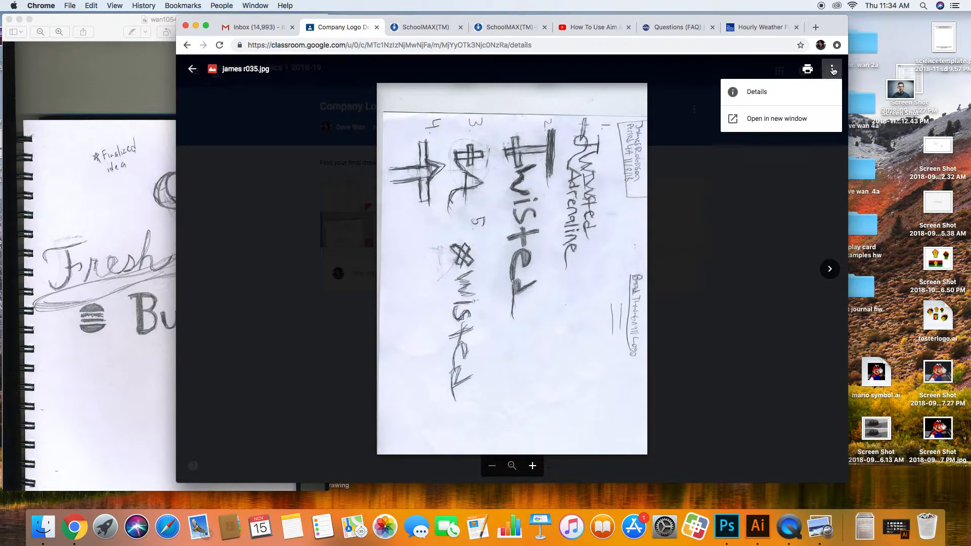
{"action": "left_click", "coordinate": [816, 119]}
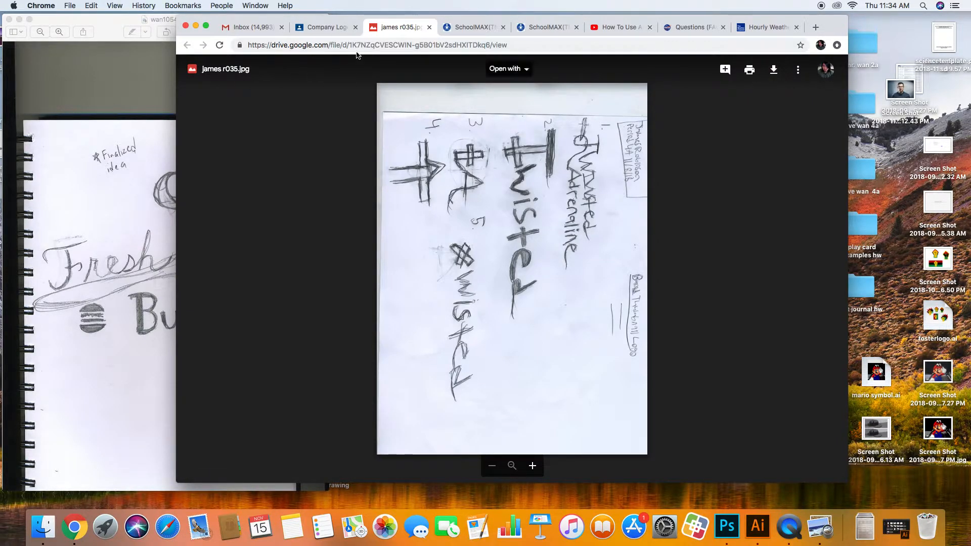
{"action": "left_click", "coordinate": [773, 70]}
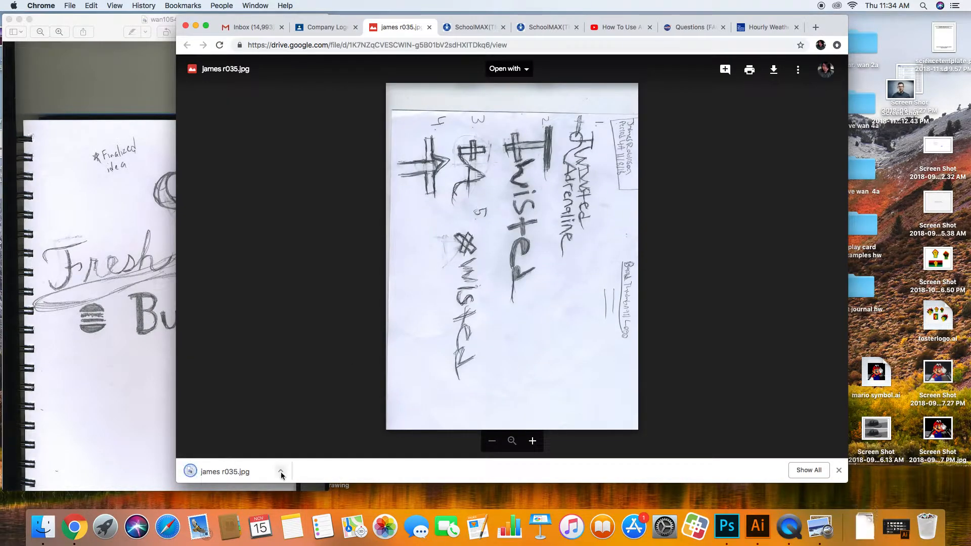
Step: Show the downloaded drawing in Finder's Downloads folder and open it in Preview
{"action": "left_click", "coordinate": [281, 472]}
{"action": "left_click", "coordinate": [298, 483]}
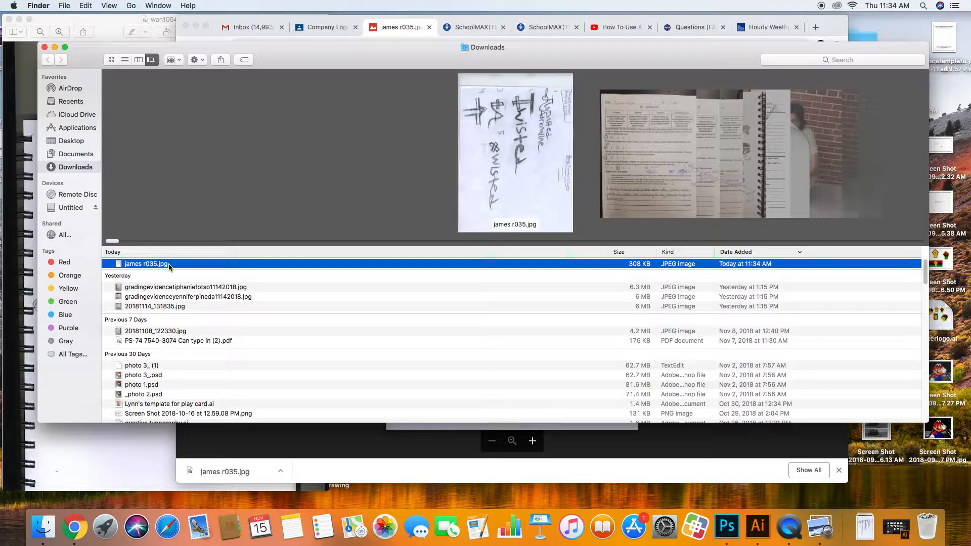
{"action": "double_click", "coordinate": [147, 263]}
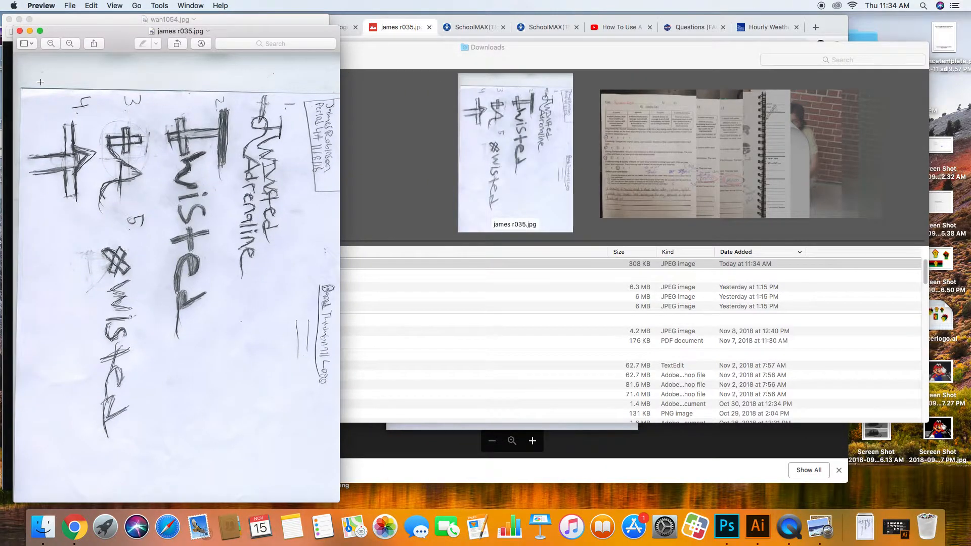
Step: Clear away the image, Downloads and browser windows and open wan1054.jpg from the desktop in Illustrator
{"action": "left_click", "coordinate": [19, 31]}
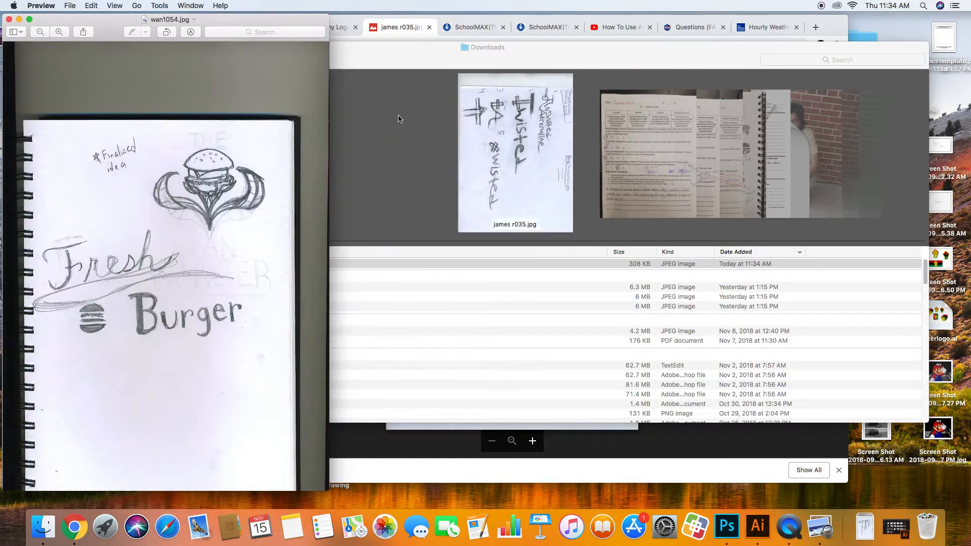
{"action": "left_click", "coordinate": [399, 117]}
{"action": "left_click", "coordinate": [45, 47]}
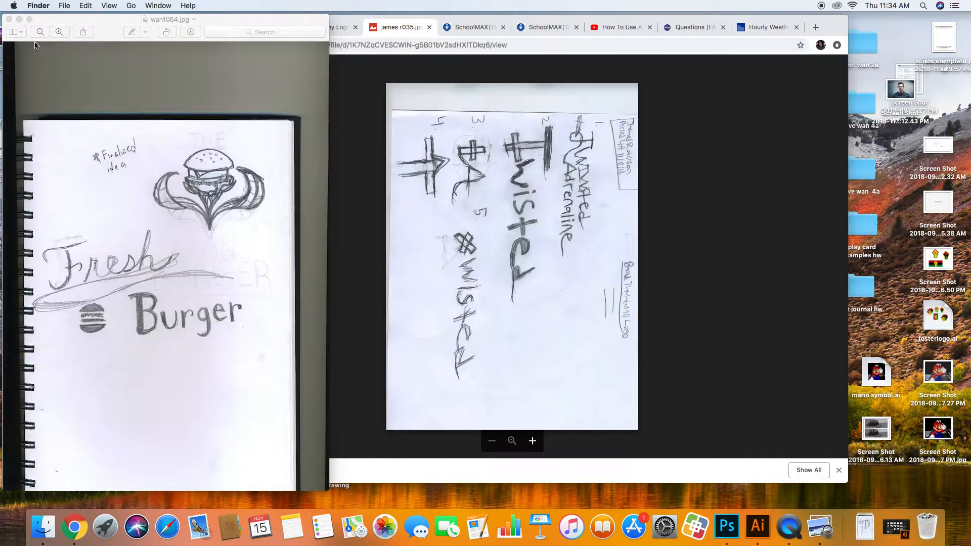
{"action": "left_click", "coordinate": [10, 18]}
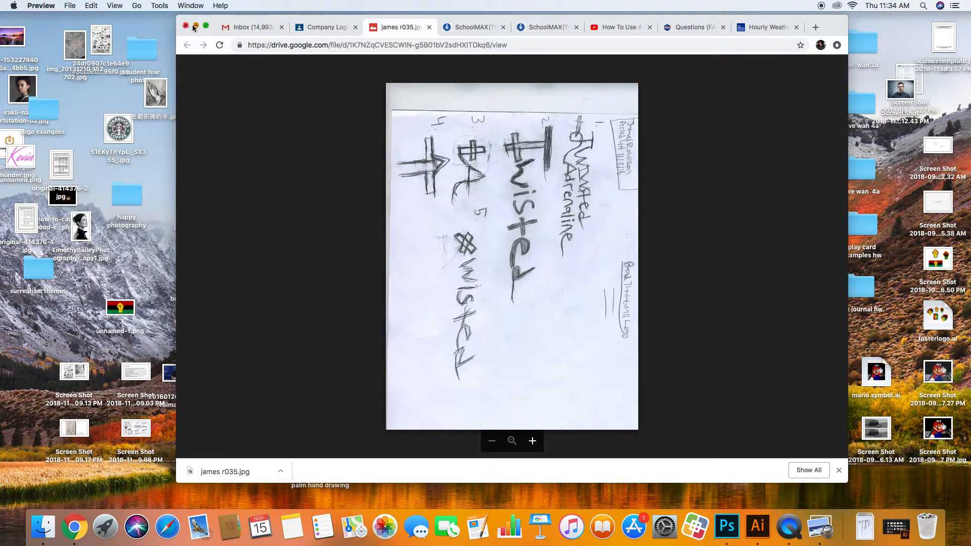
{"action": "left_click", "coordinate": [192, 27]}
{"action": "left_click_drag", "start_coordinate": [621, 442], "coordinate": [757, 525]}
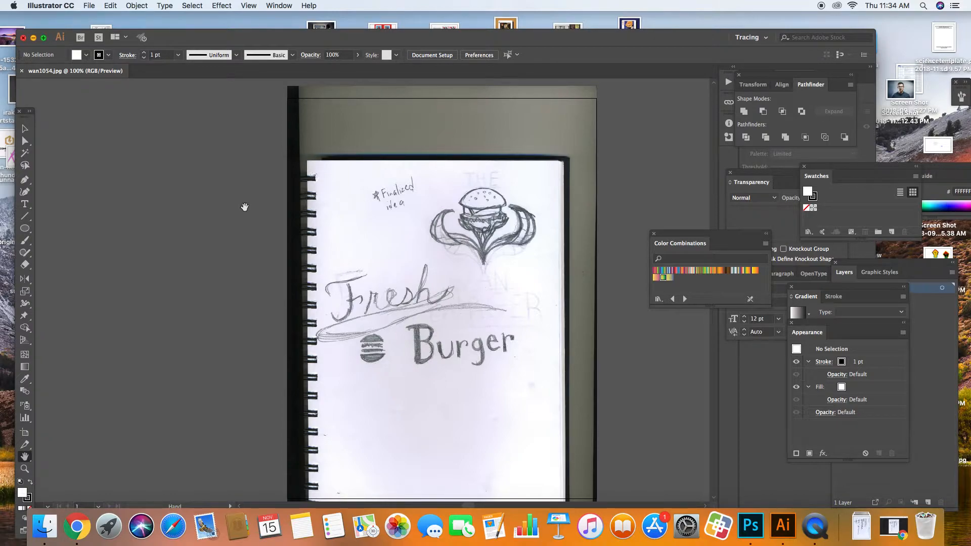
Step: Scale the placed sketch image down to about 583 pt wide and shift it partly off the artboard's left edge
{"action": "left_click", "coordinate": [24, 130]}
{"action": "left_click", "coordinate": [369, 131]}
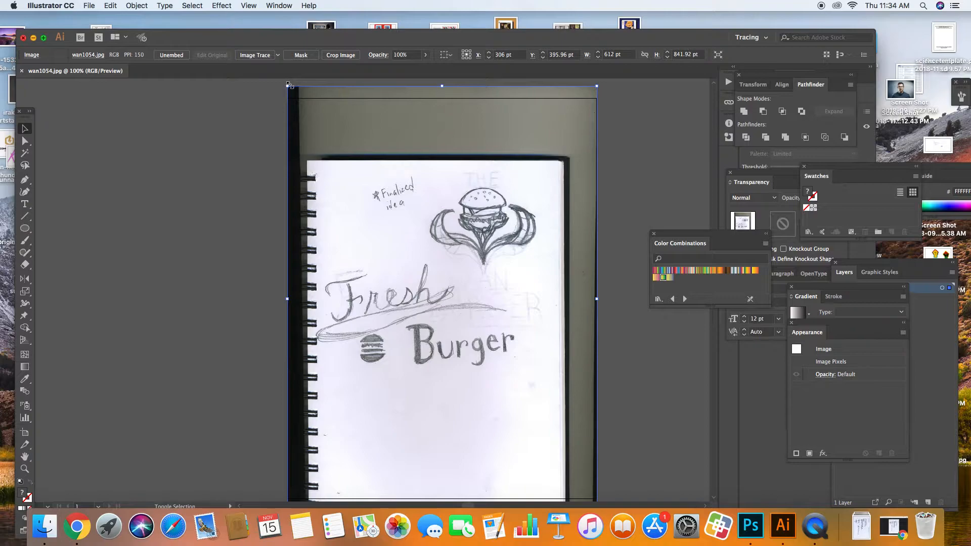
{"action": "left_click_drag", "start_coordinate": [289, 85], "coordinate": [302, 107]}
{"action": "left_click_drag", "start_coordinate": [394, 169], "coordinate": [287, 170]}
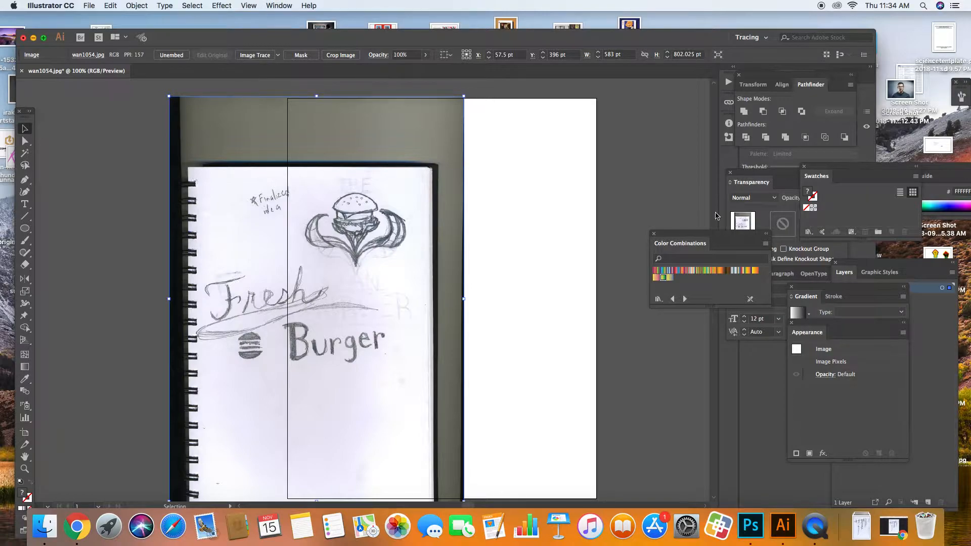
Step: Close the Gradient, Color Combinations, Swatches and Appearance panels to uncover the layer list
{"action": "left_click", "coordinate": [792, 293]}
{"action": "left_click_drag", "start_coordinate": [804, 296], "coordinate": [678, 143]}
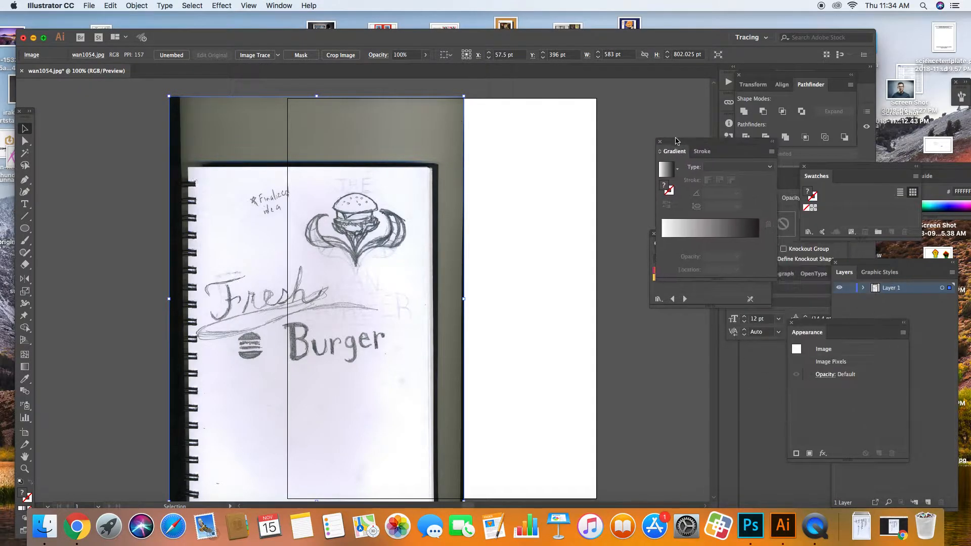
{"action": "left_click", "coordinate": [661, 142]}
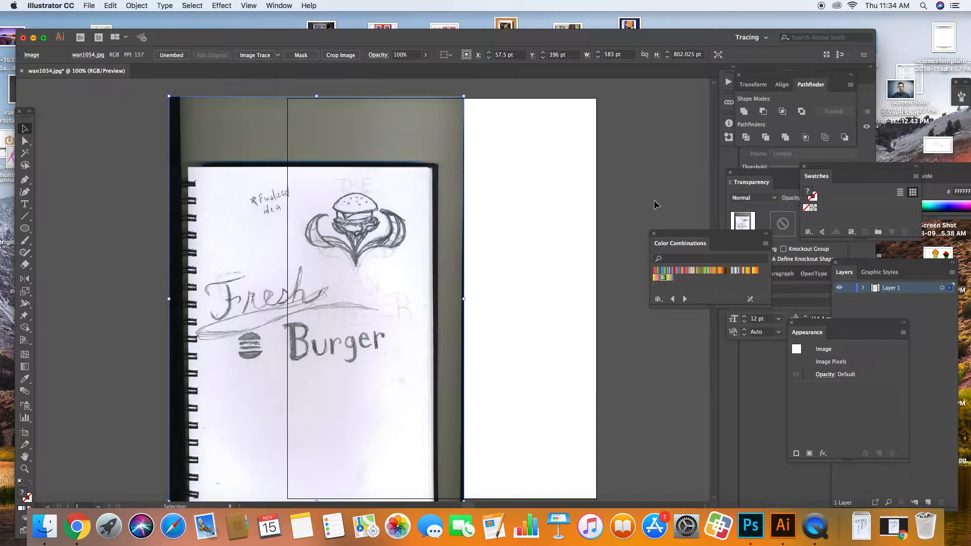
{"action": "left_click", "coordinate": [653, 235]}
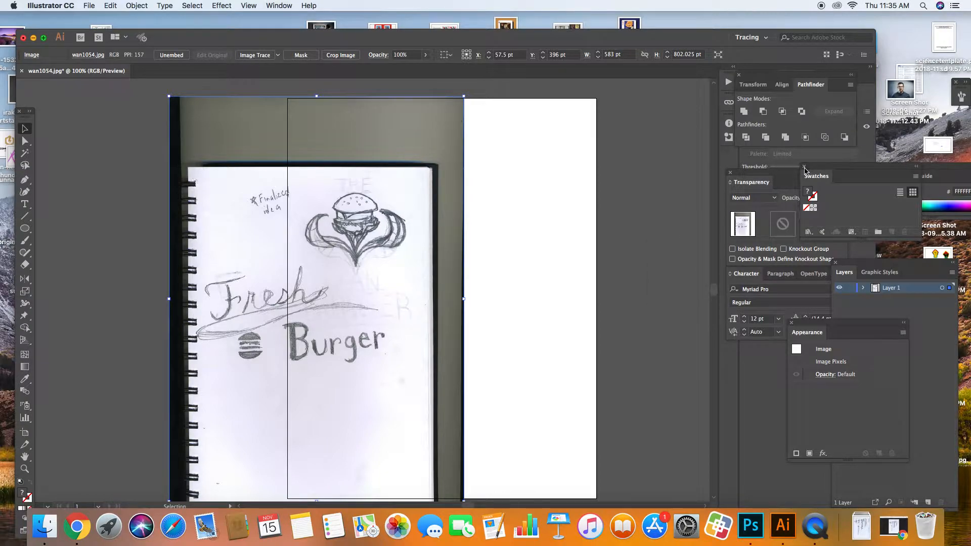
{"action": "left_click", "coordinate": [804, 169]}
{"action": "left_click", "coordinate": [791, 322]}
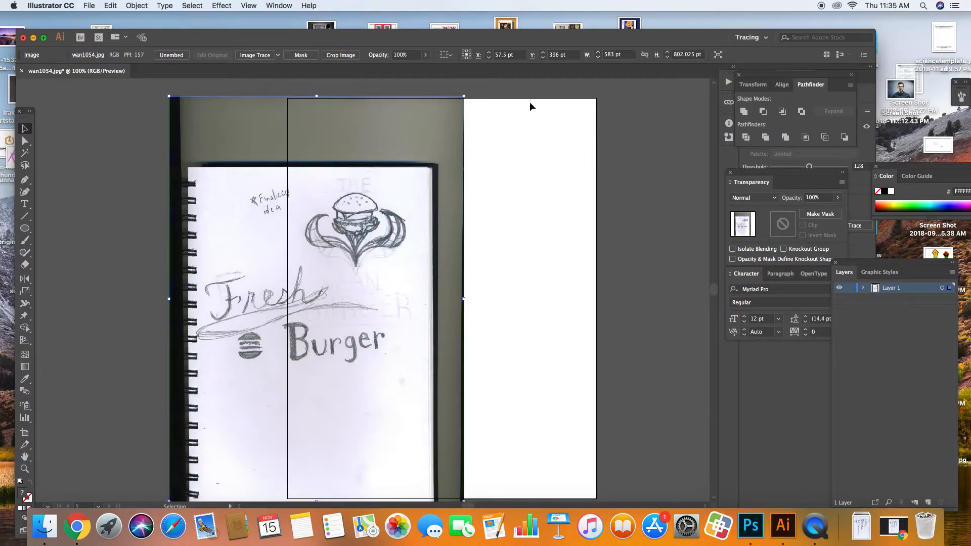
{"action": "left_click", "coordinate": [280, 6]}
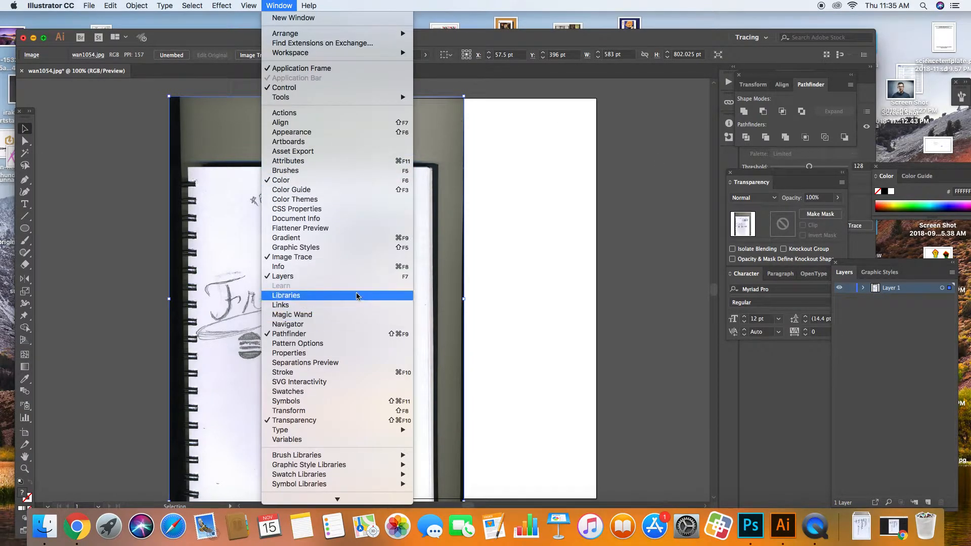
{"action": "left_click", "coordinate": [923, 392]}
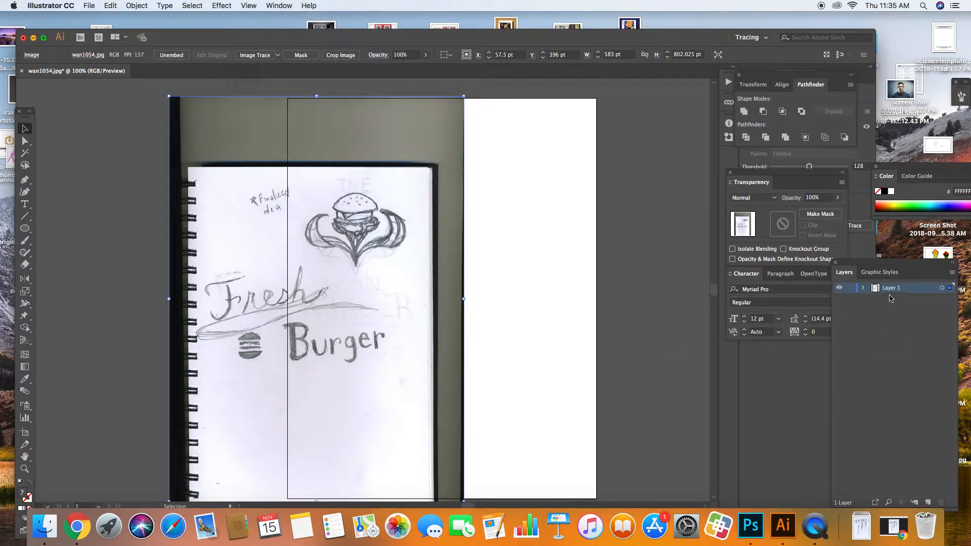
Step: Rename Layer 1, which holds the scanned drawing, as sketches and lock it
{"action": "double_click", "coordinate": [892, 287]}
{"action": "type", "text": "sketches"}
{"action": "key", "text": "Return"}
{"action": "left_click", "coordinate": [851, 287]}
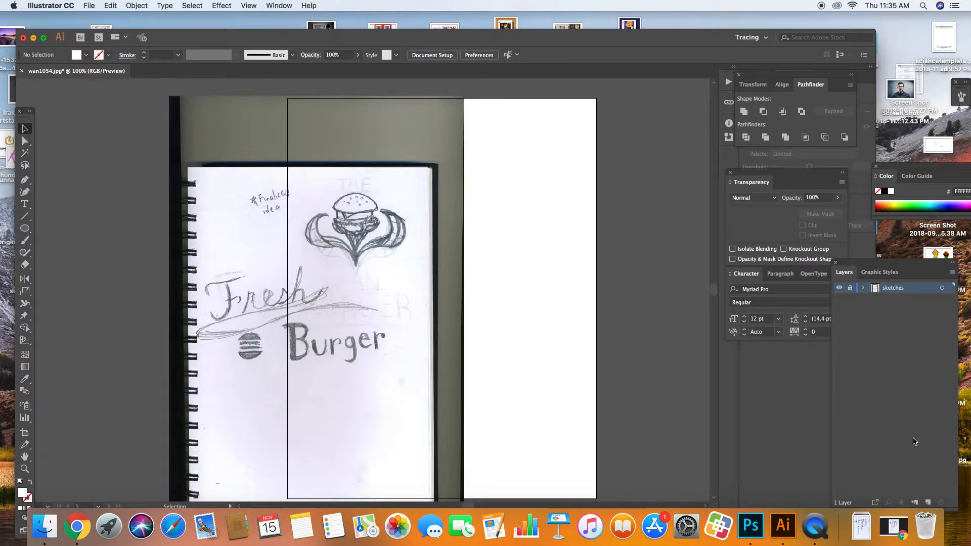
Step: Add a new layer above sketches, name it logo and make it the active layer
{"action": "left_click", "coordinate": [928, 502]}
{"action": "double_click", "coordinate": [892, 288]}
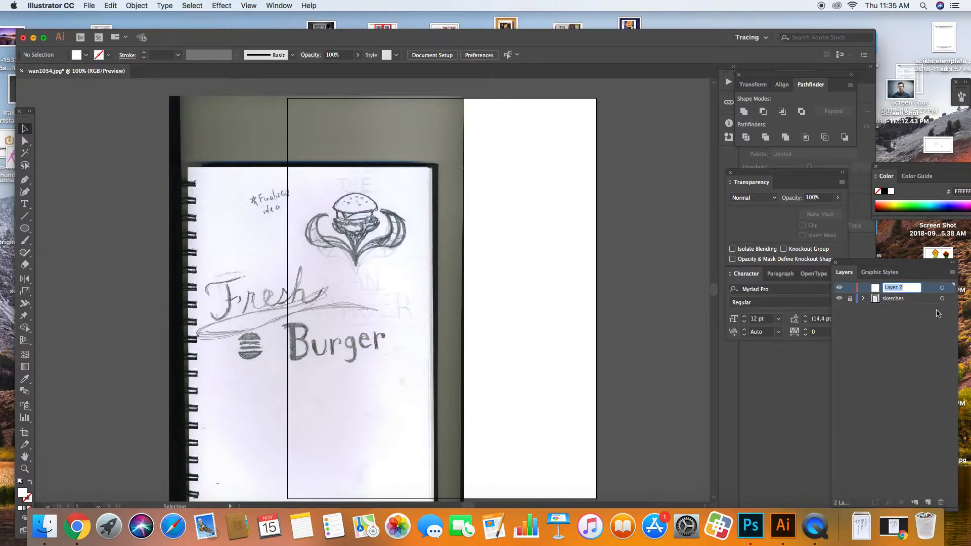
{"action": "type", "text": "logo"}
{"action": "key", "text": "Return"}
{"action": "left_click", "coordinate": [907, 302]}
{"action": "left_click", "coordinate": [895, 290]}
{"action": "left_click", "coordinate": [893, 298]}
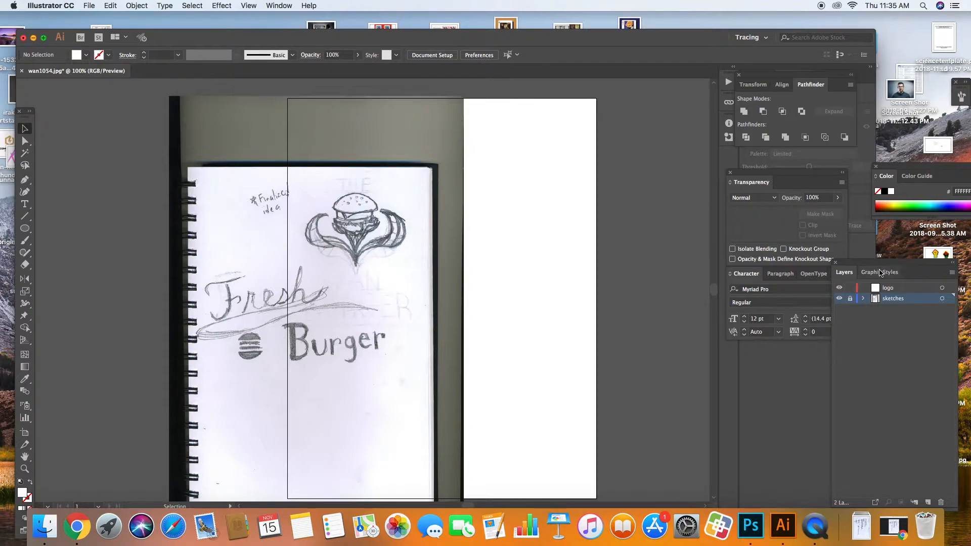
{"action": "left_click", "coordinate": [902, 289]}
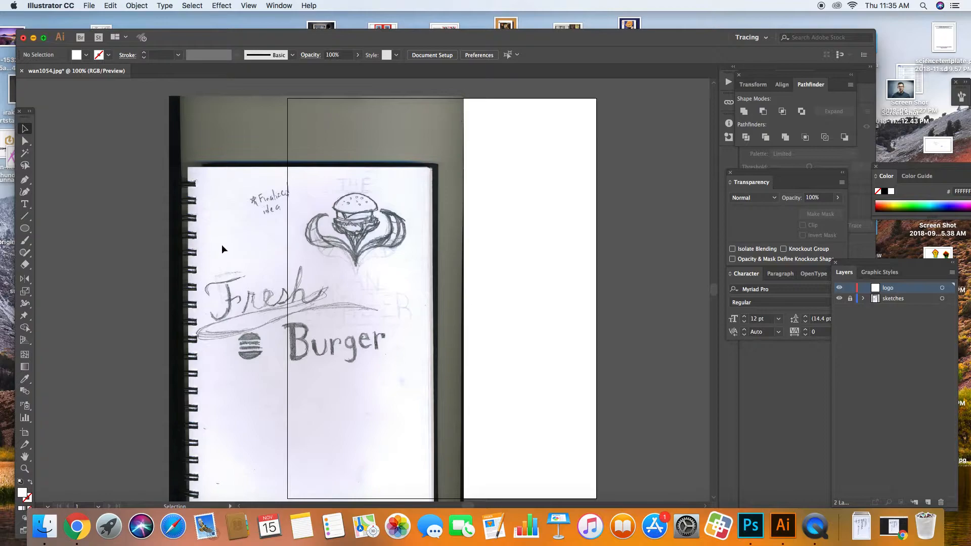
Step: Activate the Pen tool with no fill and a black stroke for tracing the burger emblem
{"action": "key", "text": "super+equal"}
{"action": "key", "text": "super+equal"}
{"action": "key", "text": "super+equal"}
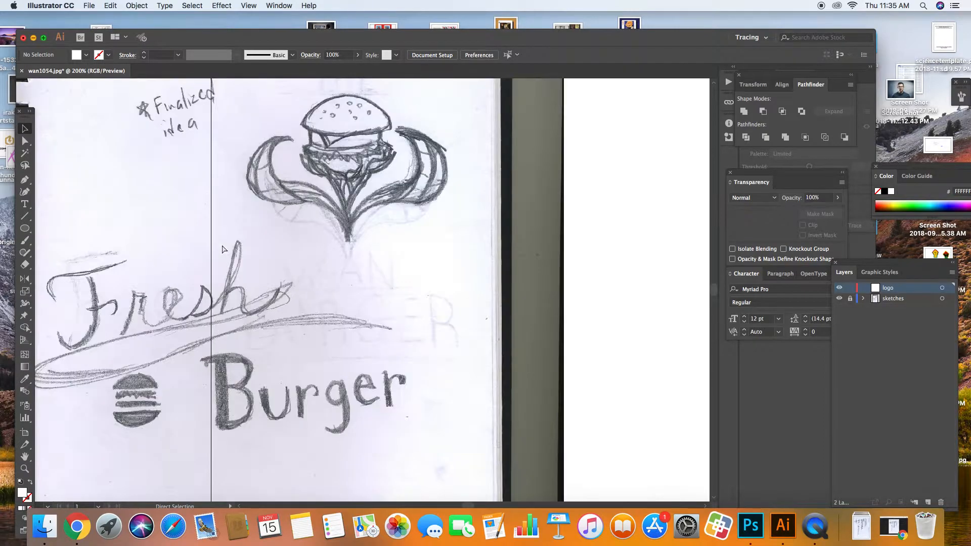
{"action": "left_click", "coordinate": [25, 458]}
{"action": "mouse_move", "coordinate": [163, 206]}
{"action": "left_mouse_down"}
{"action": "mouse_move", "coordinate": [177, 271]}
{"action": "mouse_move", "coordinate": [161, 390]}
{"action": "mouse_move", "coordinate": [117, 360]}
{"action": "left_mouse_up"}
{"action": "left_click_drag", "start_coordinate": [186, 375], "coordinate": [185, 398]}
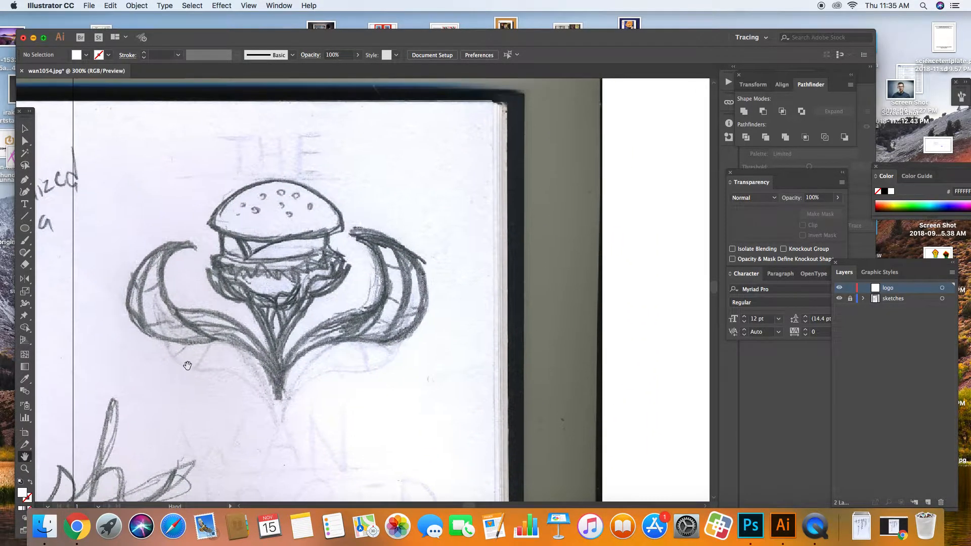
{"action": "left_click", "coordinate": [26, 182]}
{"action": "left_click", "coordinate": [28, 184]}
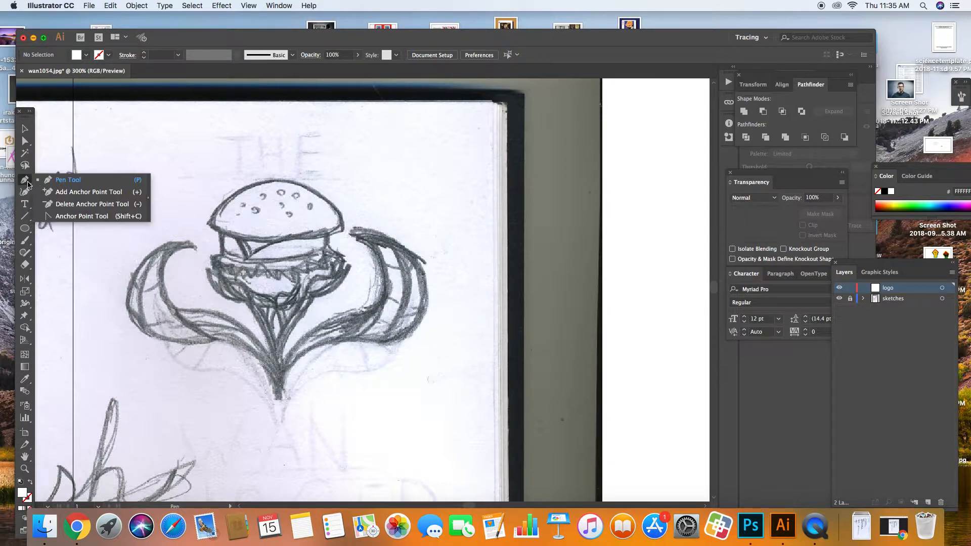
{"action": "left_click", "coordinate": [70, 181]}
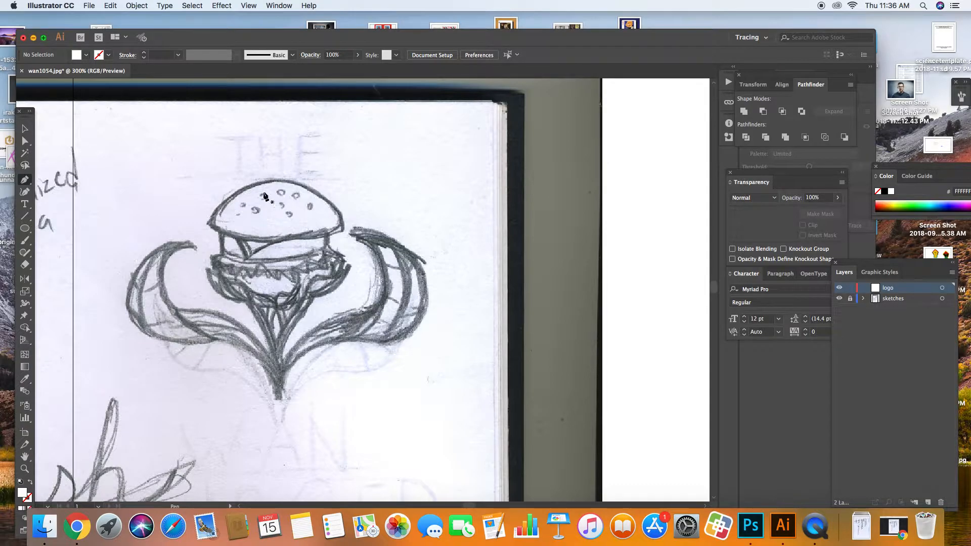
{"action": "left_click", "coordinate": [30, 486]}
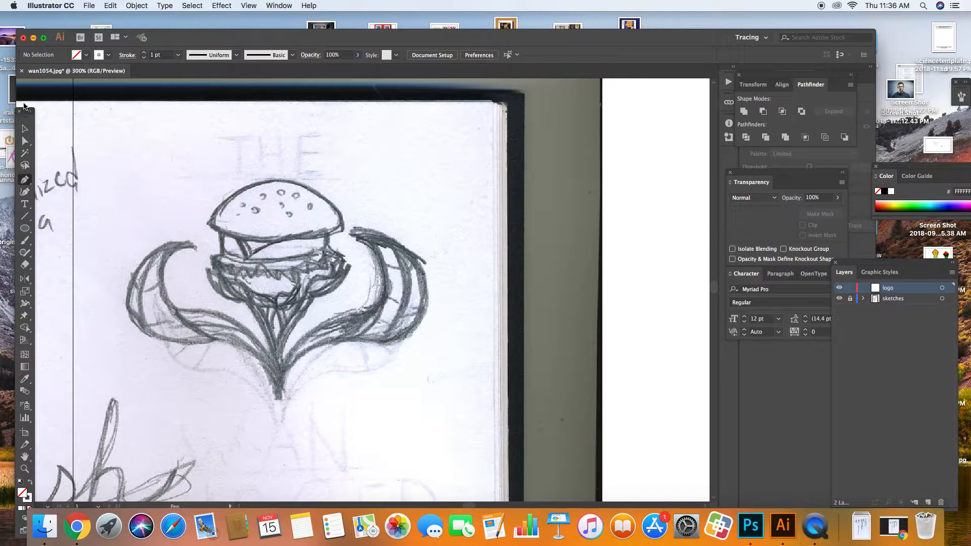
{"action": "left_click_drag", "start_coordinate": [24, 112], "coordinate": [35, 81]}
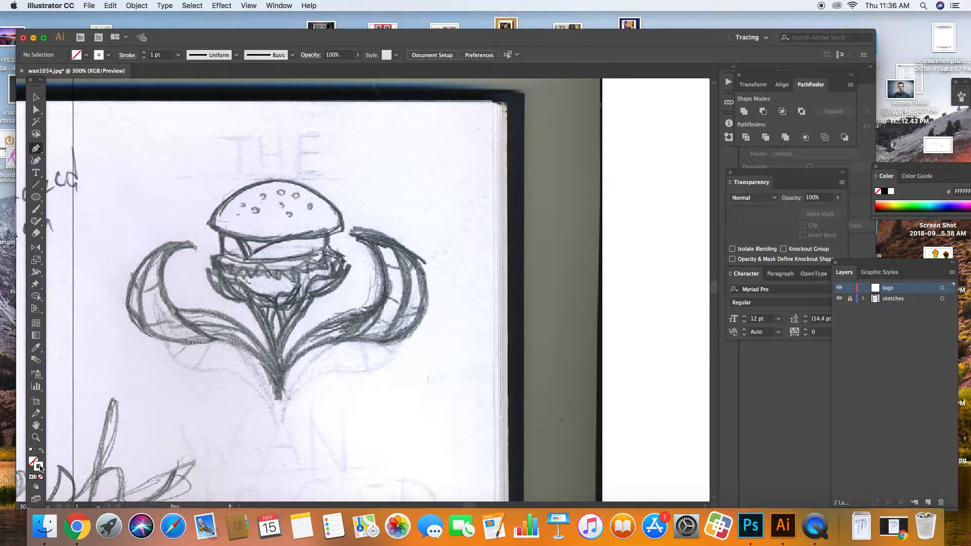
{"action": "double_click", "coordinate": [39, 467]}
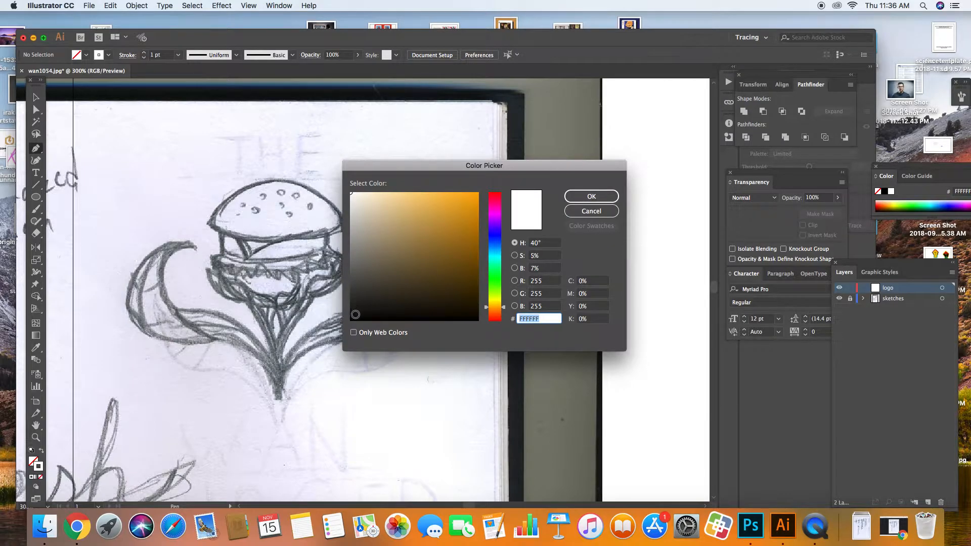
{"action": "left_click_drag", "start_coordinate": [353, 312], "coordinate": [346, 330]}
{"action": "left_click", "coordinate": [591, 197]}
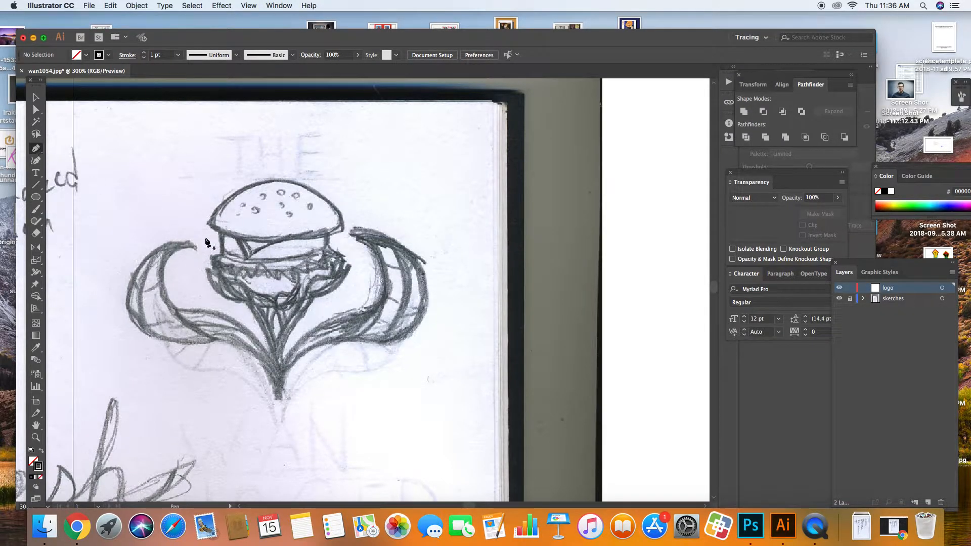
Step: Trace the top bun as a closed curved path about 89 pt wide and 39 pt high, following its bottom edge and dome
{"action": "left_click", "coordinate": [208, 225]}
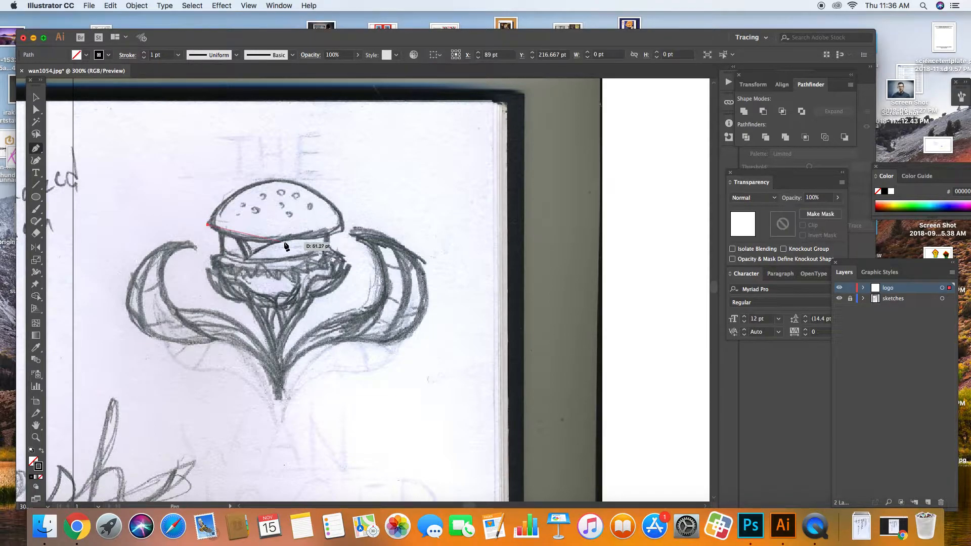
{"action": "left_click_drag", "start_coordinate": [343, 226], "coordinate": [419, 193]}
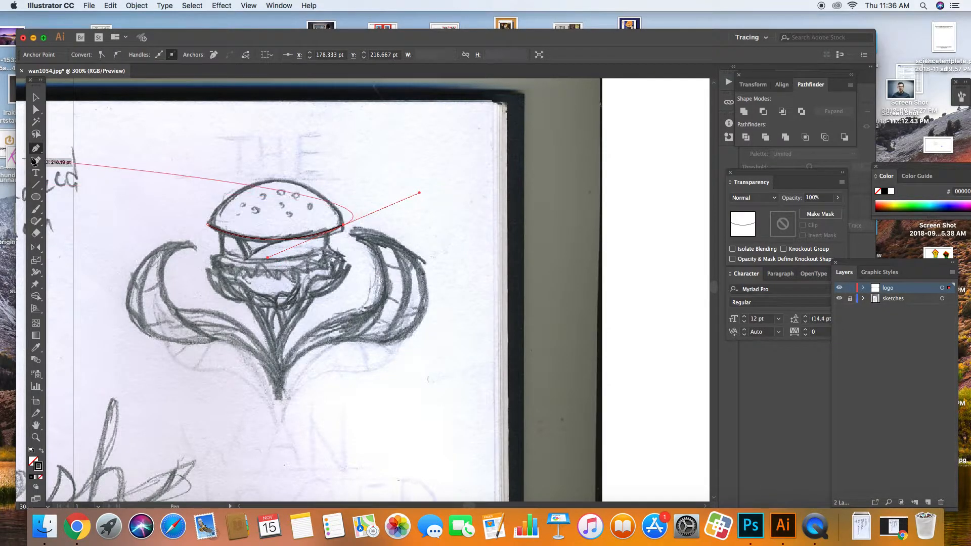
{"action": "left_click", "coordinate": [342, 225]}
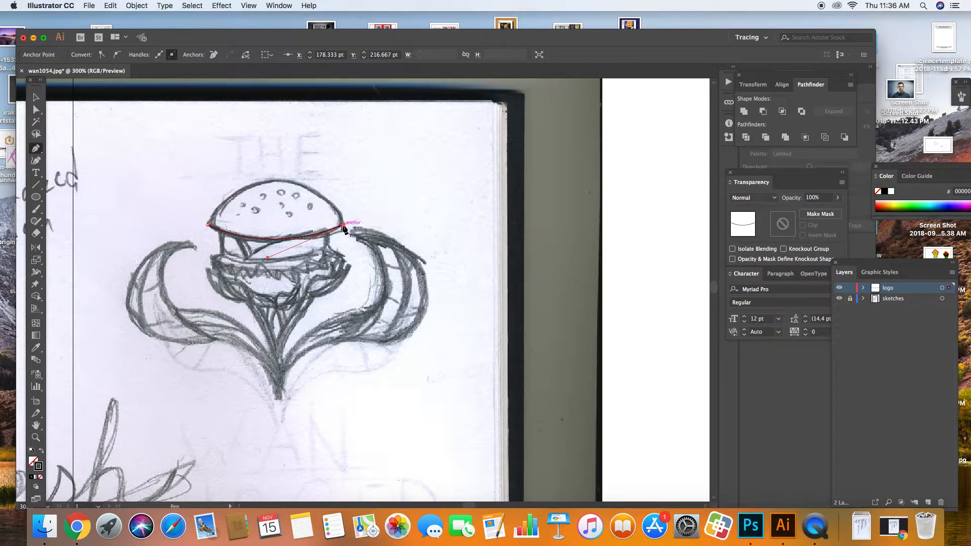
{"action": "left_click_drag", "start_coordinate": [280, 180], "coordinate": [235, 178]}
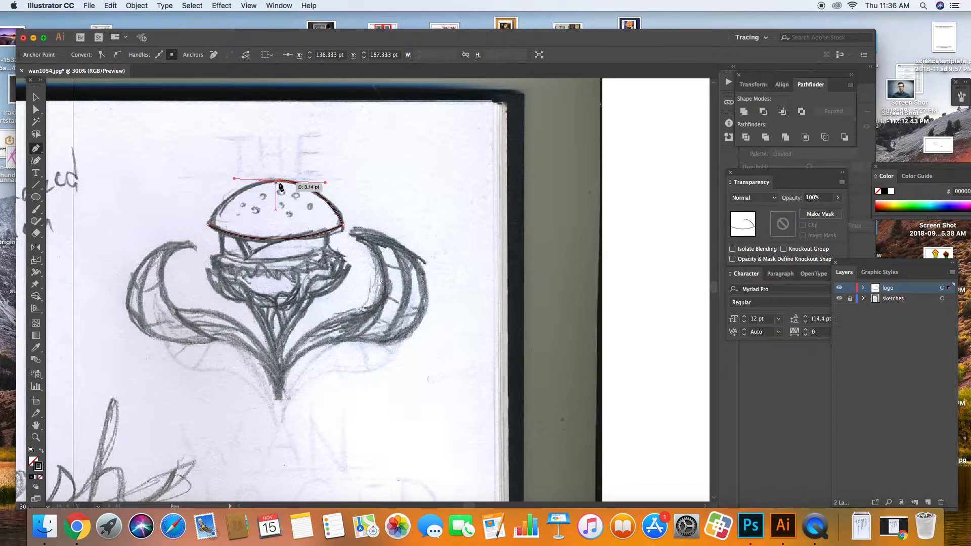
{"action": "left_click", "coordinate": [279, 180]}
{"action": "left_click_drag", "start_coordinate": [209, 225], "coordinate": [184, 271]}
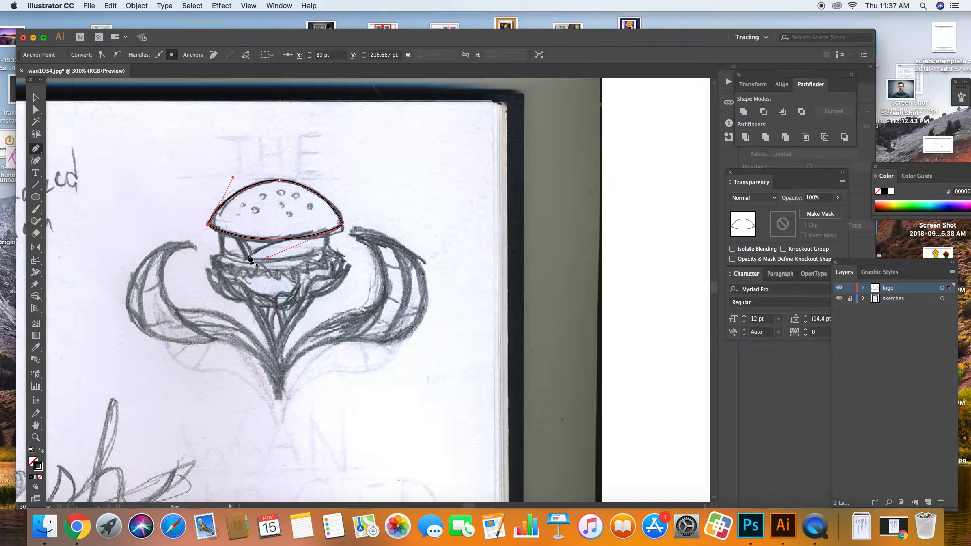
{"action": "left_click", "coordinate": [278, 399], "text": "super"}
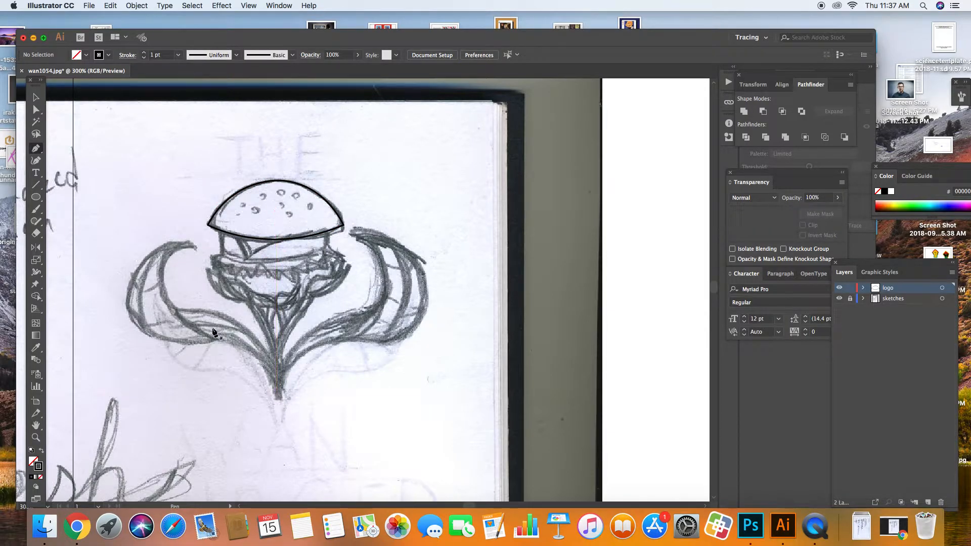
Step: Trace the inner left leaf as a closed path from the stem's base point up to the leaf tip and back, and deselect it
{"action": "left_click", "coordinate": [278, 395]}
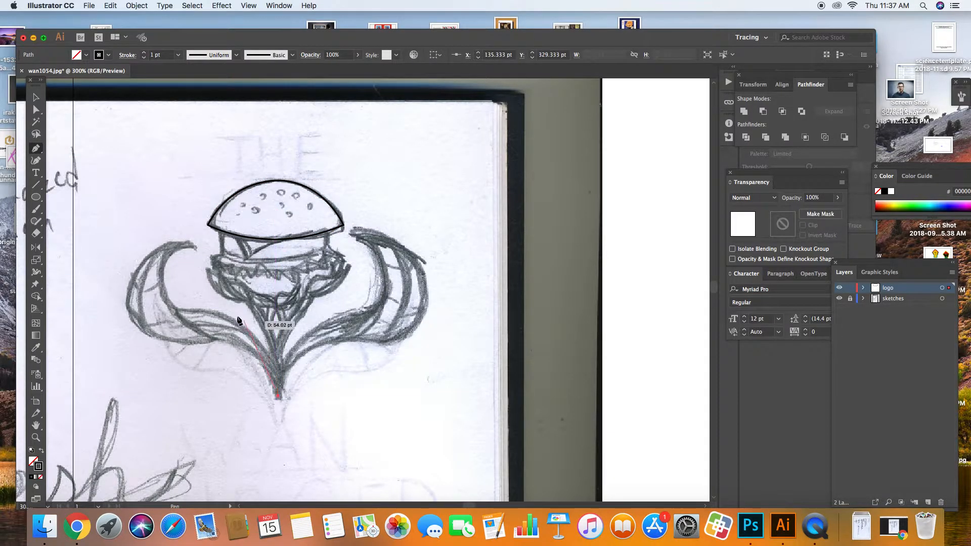
{"action": "mouse_move", "coordinate": [216, 311]}
{"action": "left_mouse_down"}
{"action": "mouse_move", "coordinate": [159, 276]}
{"action": "mouse_move", "coordinate": [147, 282]}
{"action": "mouse_move", "coordinate": [163, 300]}
{"action": "left_mouse_up"}
{"action": "left_click", "coordinate": [215, 310]}
{"action": "left_click", "coordinate": [169, 306]}
{"action": "left_click_drag", "start_coordinate": [212, 339], "coordinate": [236, 347]}
{"action": "left_click", "coordinate": [212, 339]}
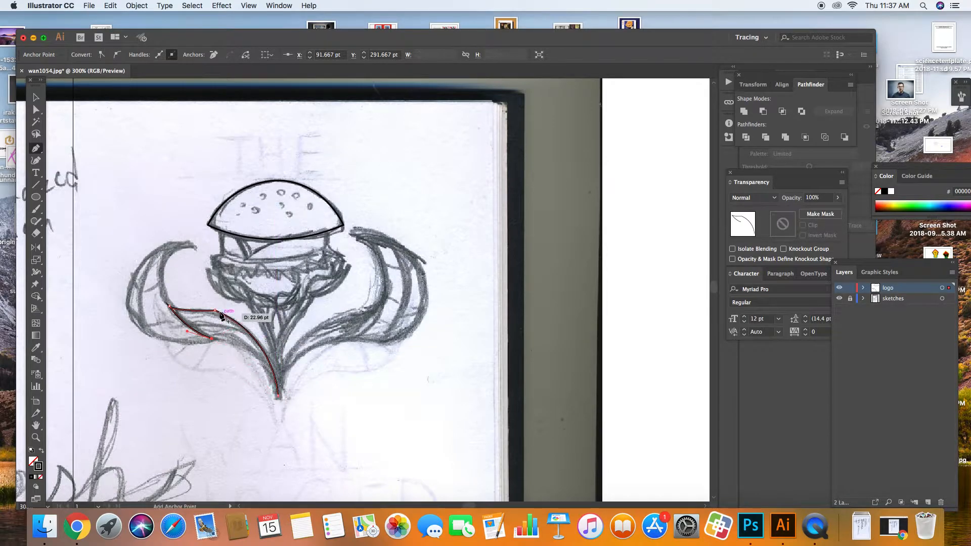
{"action": "left_click", "coordinate": [169, 307]}
{"action": "left_click_drag", "start_coordinate": [212, 338], "coordinate": [284, 400]}
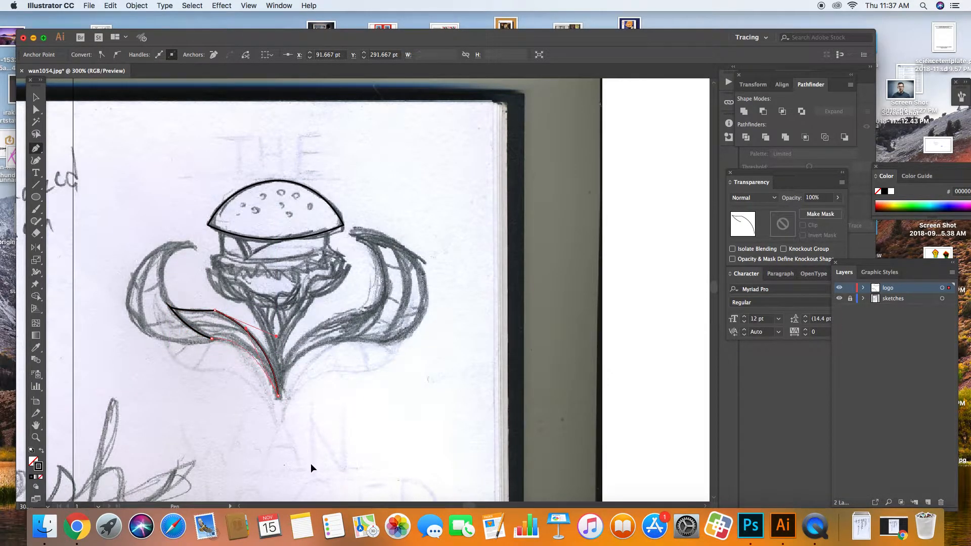
{"action": "left_click_drag", "start_coordinate": [307, 465], "coordinate": [301, 456]}
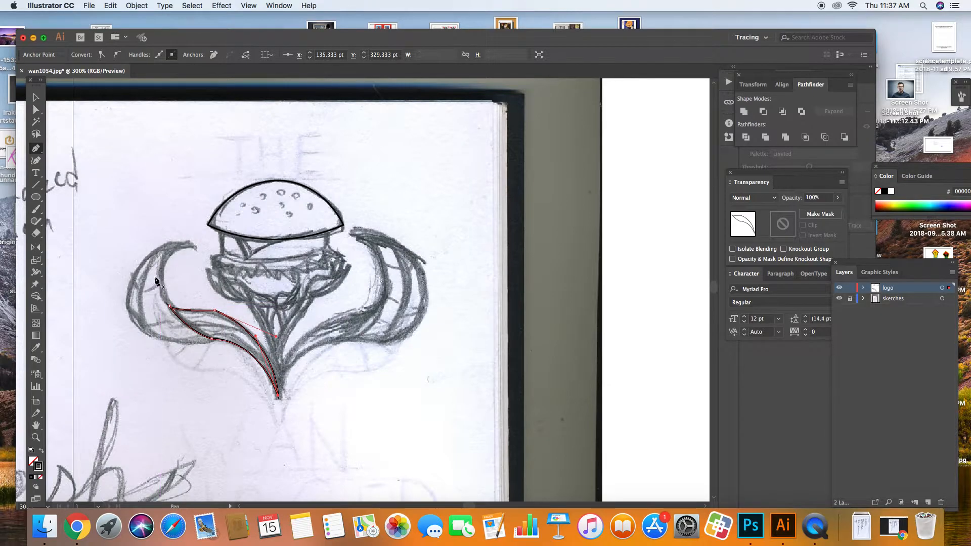
{"action": "left_click", "coordinate": [36, 97]}
{"action": "left_click", "coordinate": [252, 261]}
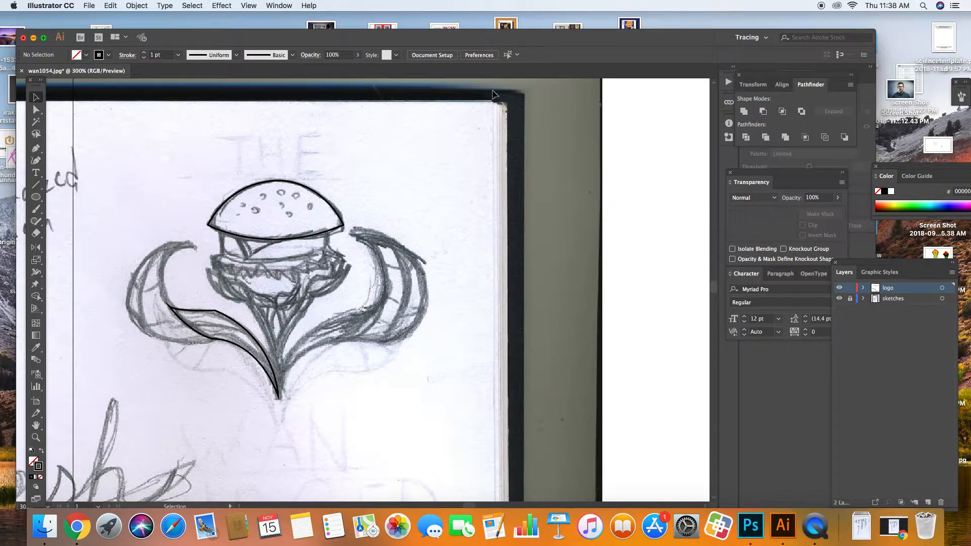
Step: Show the Swatches panel over the empty canvas area and open the default Print swatch library
{"action": "left_click", "coordinate": [279, 6]}
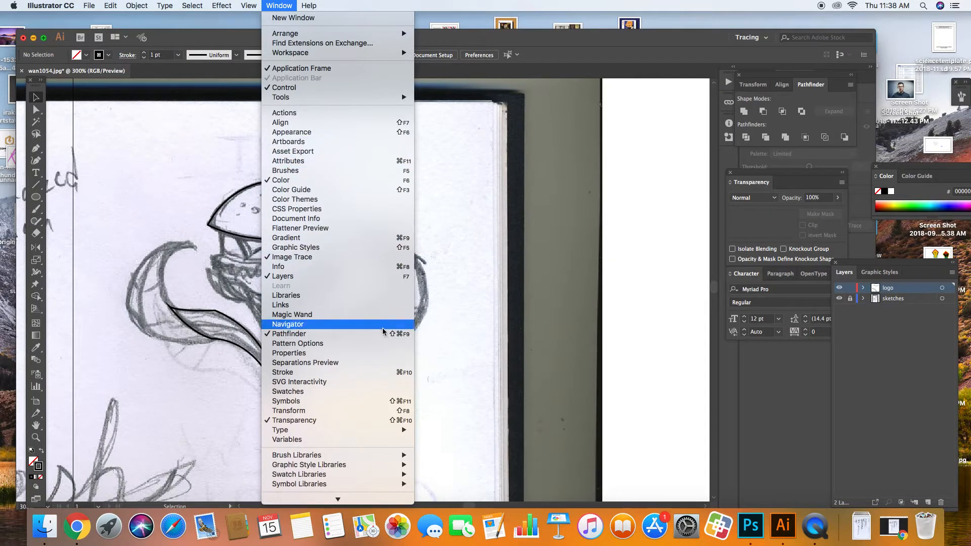
{"action": "left_click", "coordinate": [361, 392]}
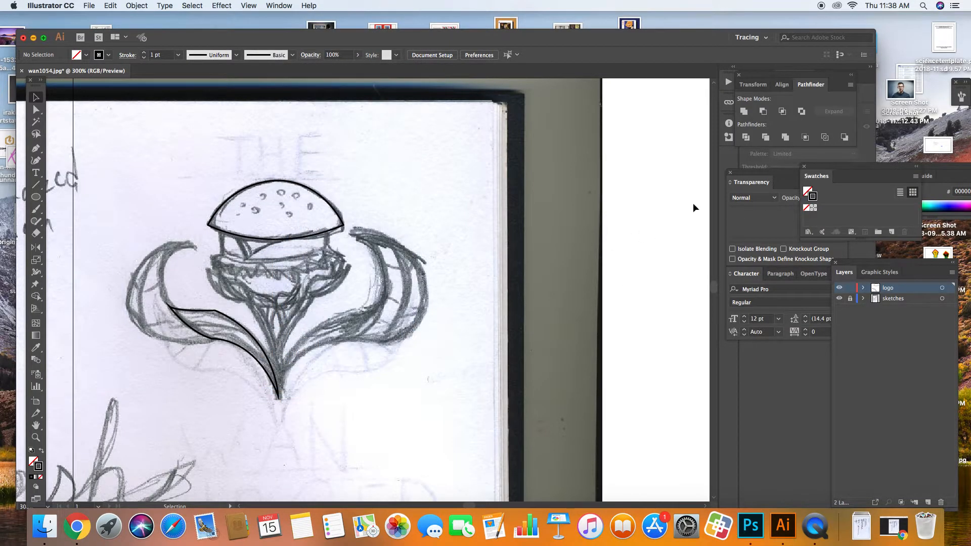
{"action": "left_click_drag", "start_coordinate": [837, 171], "coordinate": [618, 142]}
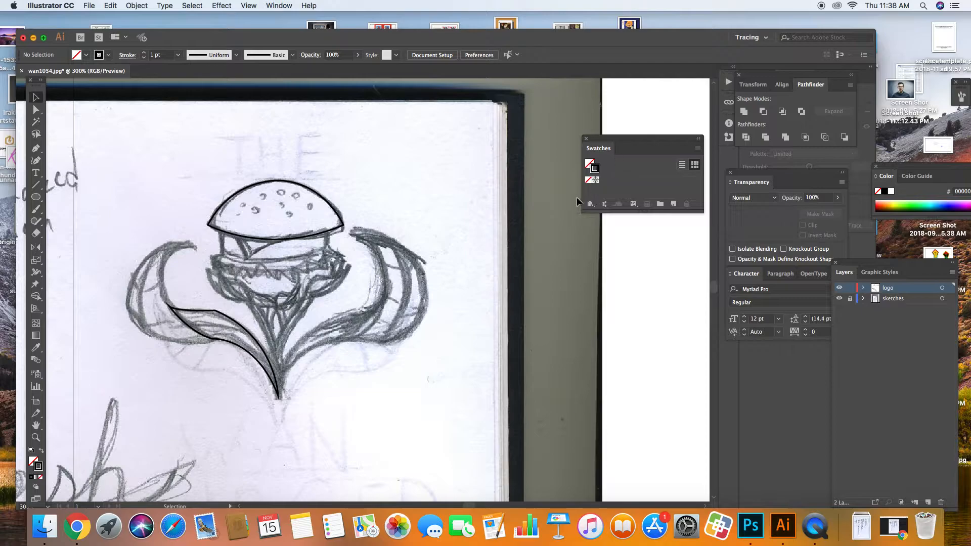
{"action": "left_click", "coordinate": [590, 203]}
{"action": "left_click", "coordinate": [591, 204]}
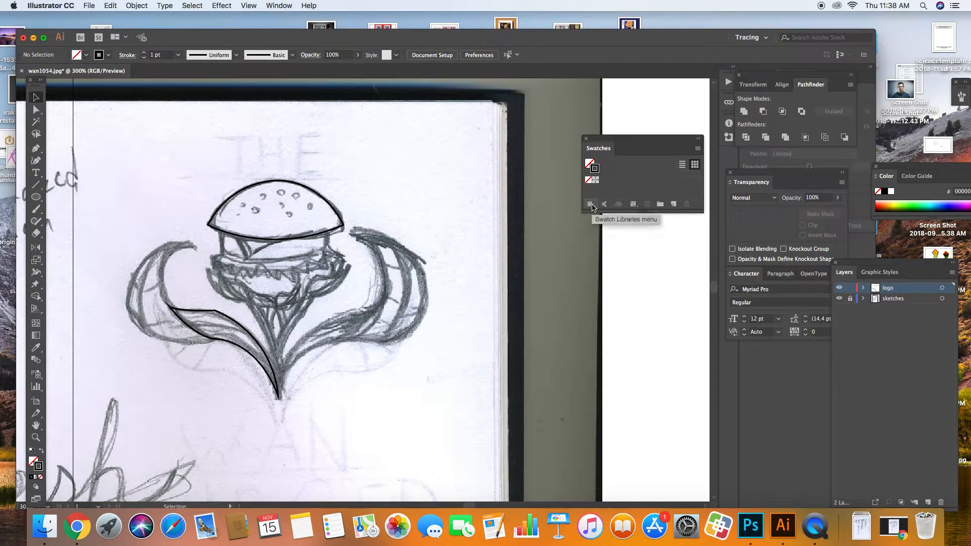
{"action": "left_click", "coordinate": [591, 204]}
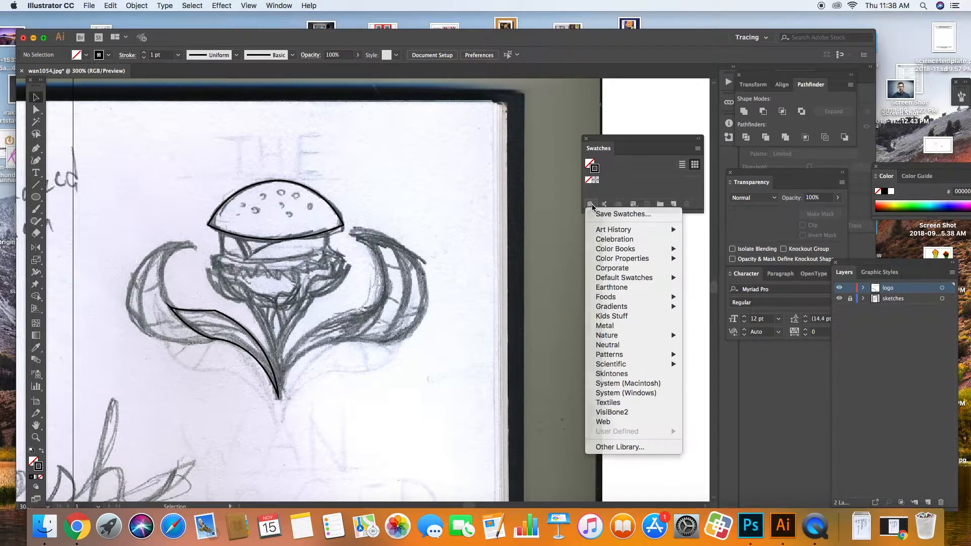
{"action": "mouse_move", "coordinate": [637, 277]}
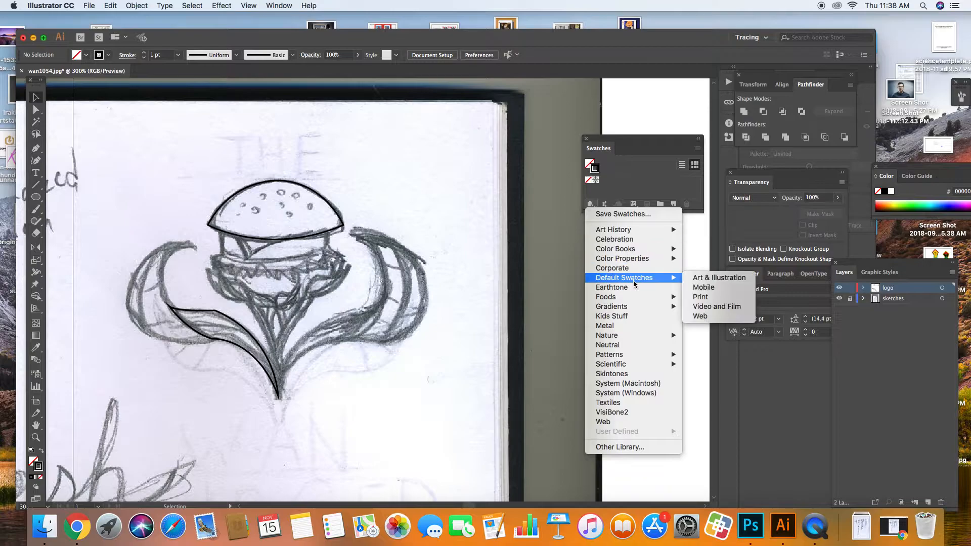
{"action": "left_click", "coordinate": [726, 297]}
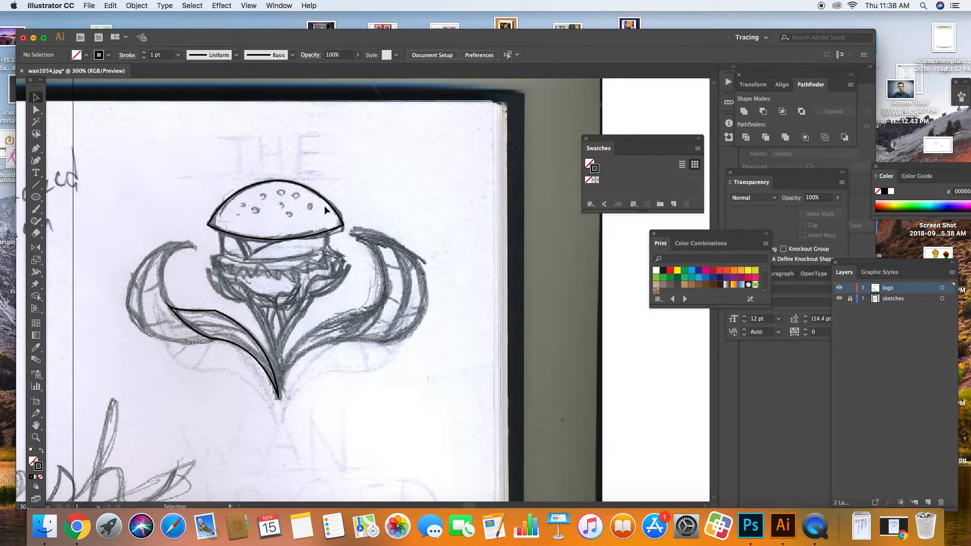
Step: Fill the top bun with the orange swatch C=0 M=35 Y=85 K=0 and leave it without a stroke
{"action": "left_click", "coordinate": [271, 237]}
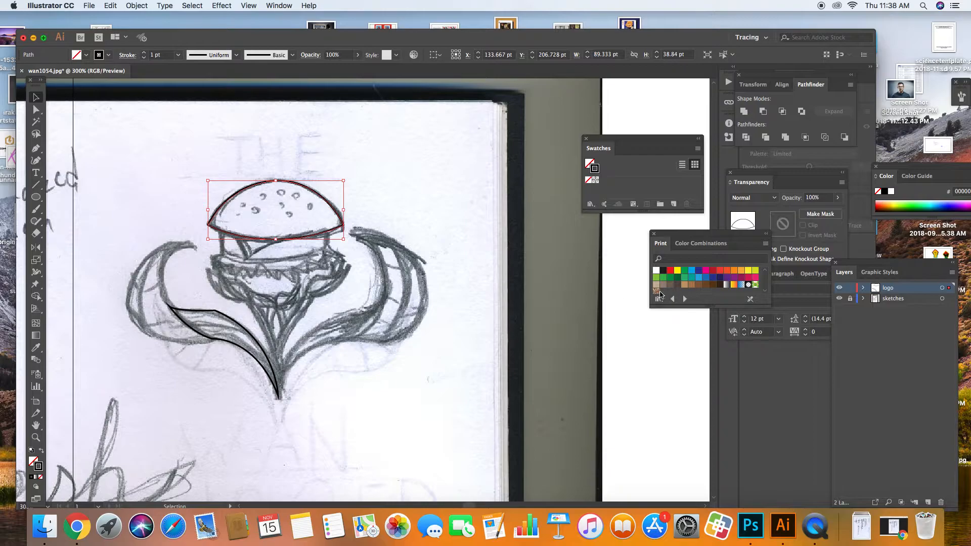
{"action": "left_click", "coordinate": [741, 271]}
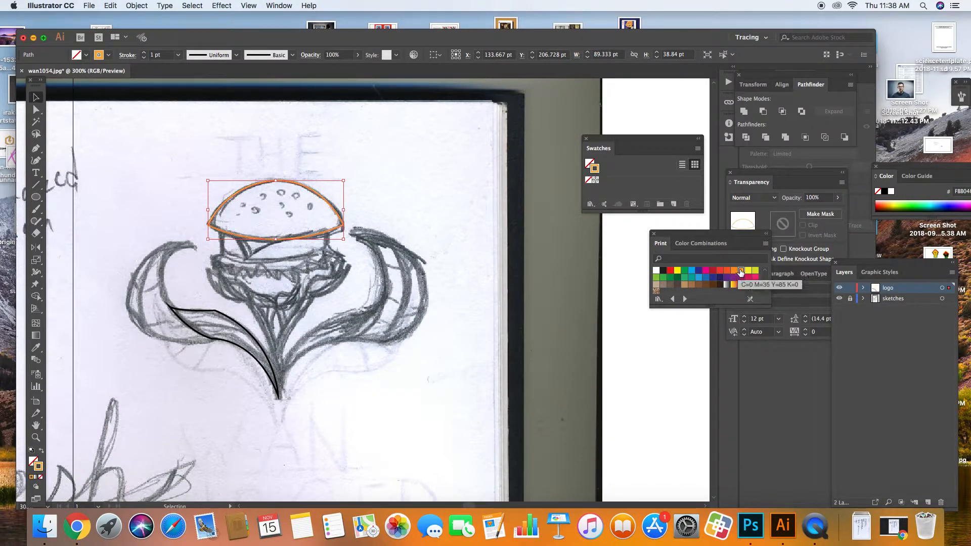
{"action": "left_click", "coordinate": [41, 452]}
{"action": "left_click", "coordinate": [42, 451]}
{"action": "left_click", "coordinate": [42, 452]}
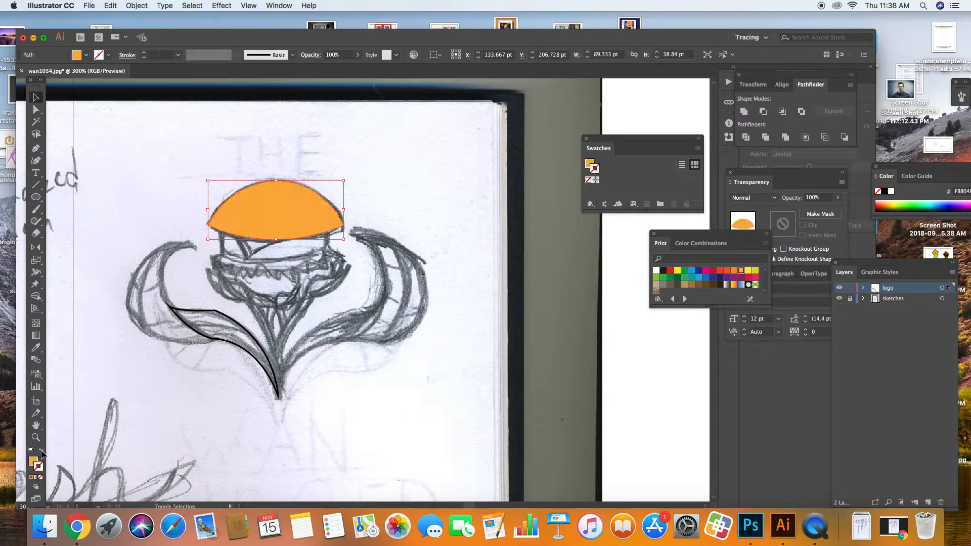
{"action": "left_click", "coordinate": [42, 452]}
{"action": "left_click", "coordinate": [41, 452]}
{"action": "left_click", "coordinate": [172, 230]}
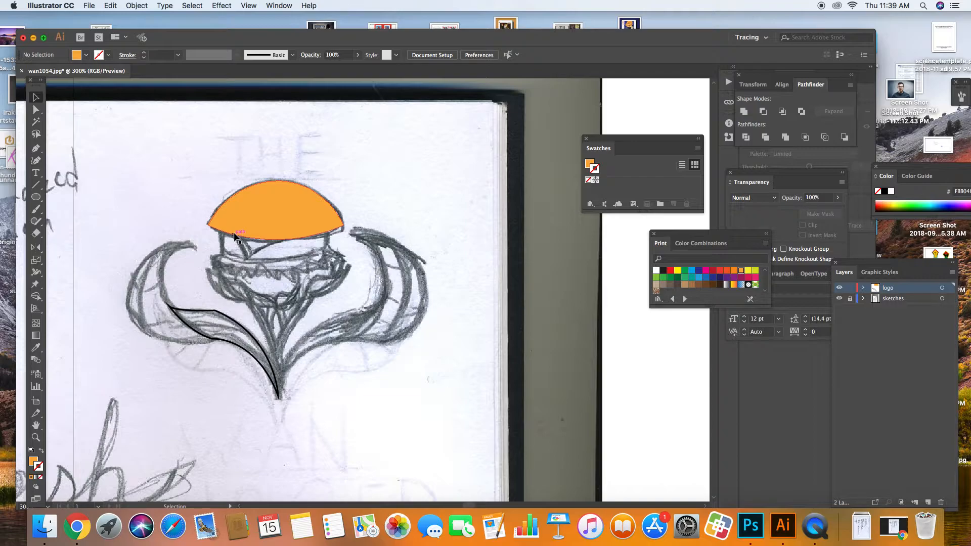
{"action": "left_click", "coordinate": [259, 221]}
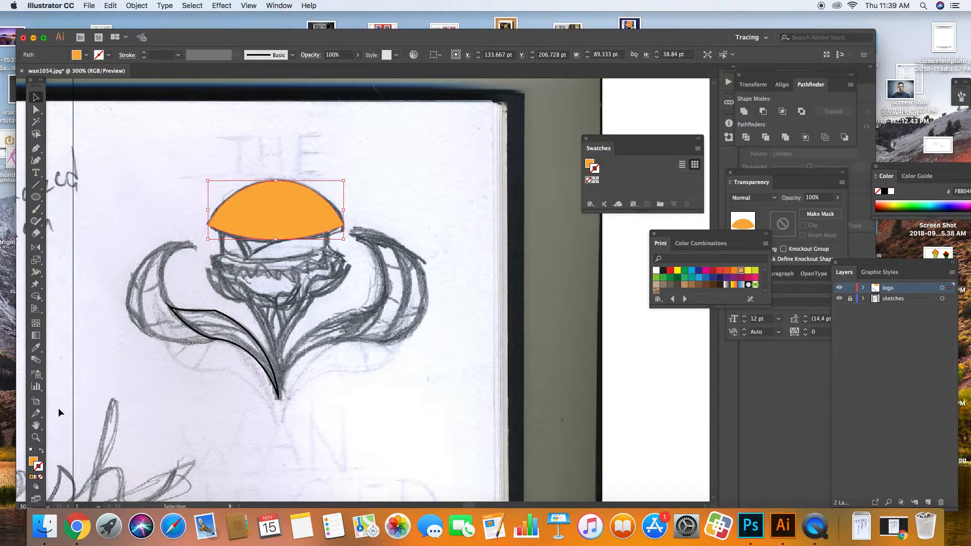
{"action": "left_click", "coordinate": [34, 466]}
{"action": "double_click", "coordinate": [34, 467]}
{"action": "left_click", "coordinate": [452, 323]}
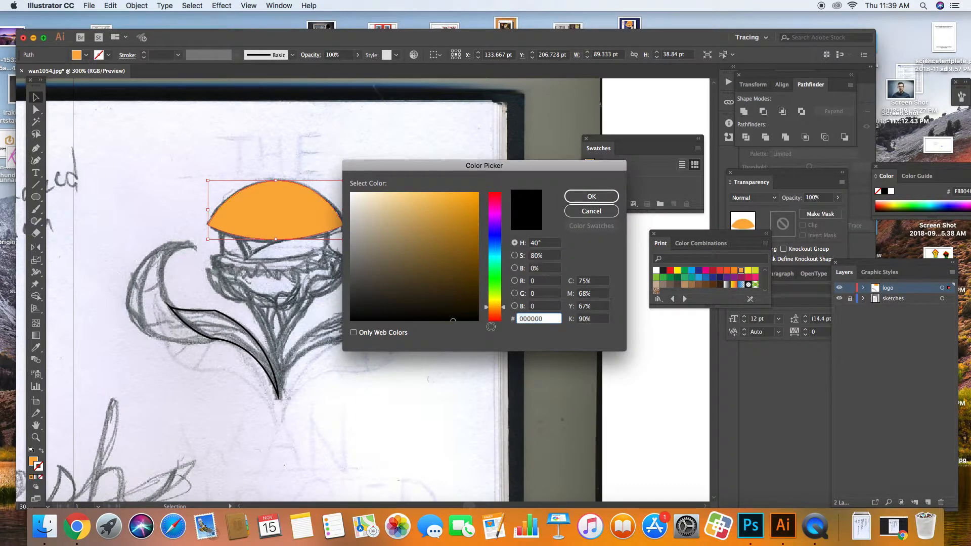
{"action": "left_click", "coordinate": [589, 212]}
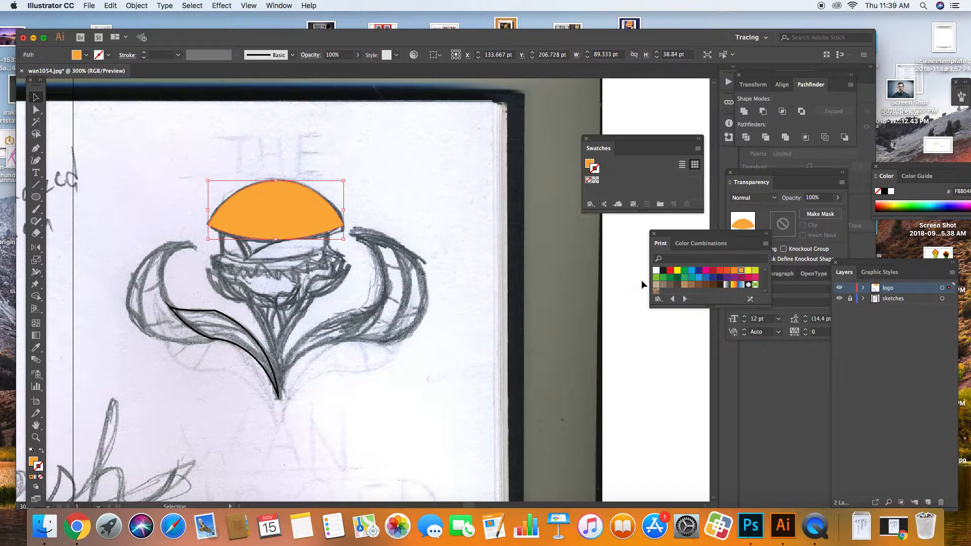
Step: Try the black Print swatch as the orange bun's stroke and undo it
{"action": "left_click", "coordinate": [663, 271]}
{"action": "left_click", "coordinate": [438, 273]}
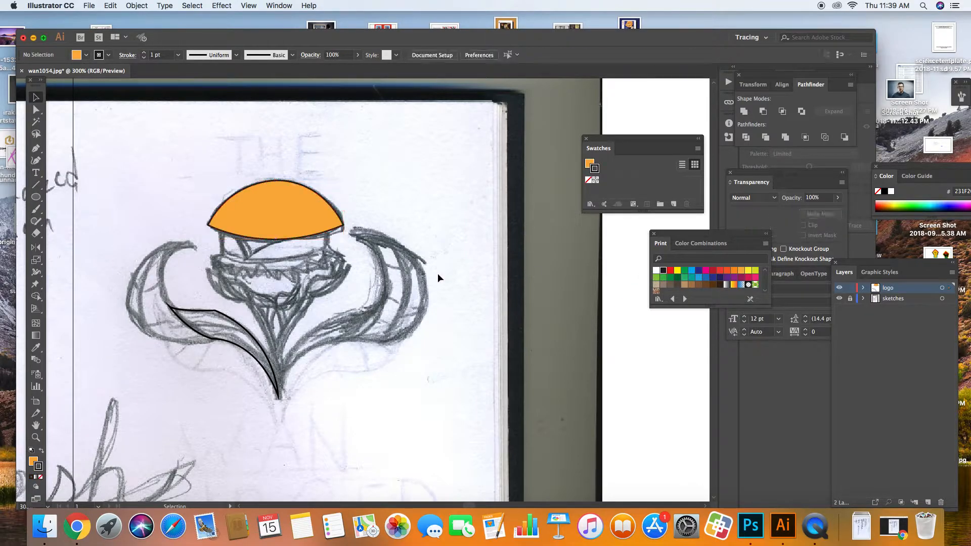
{"action": "key", "text": "super+z"}
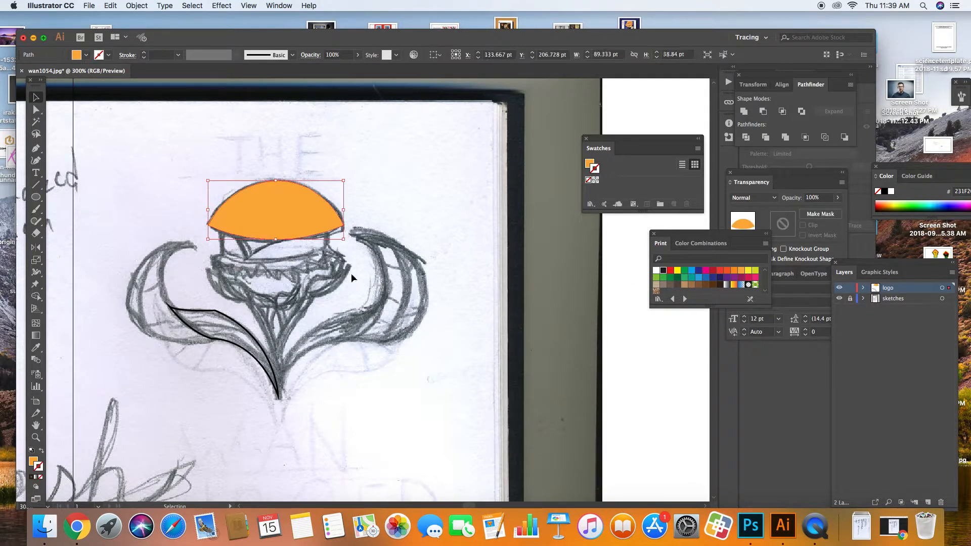
Step: Fill the inner left leaf with the yellow-green Print swatch, leave it without a stroke, and deselect it
{"action": "left_click", "coordinate": [297, 258]}
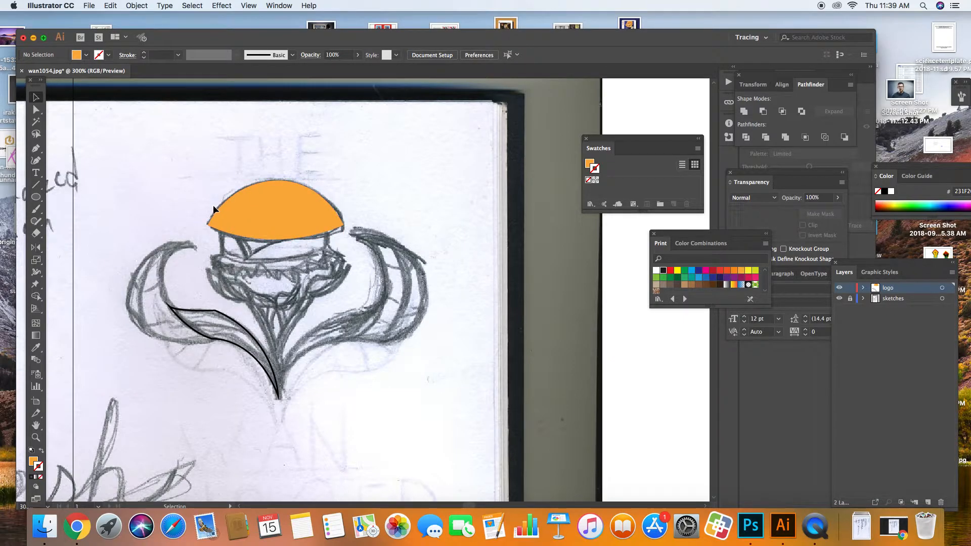
{"action": "left_click", "coordinate": [197, 310]}
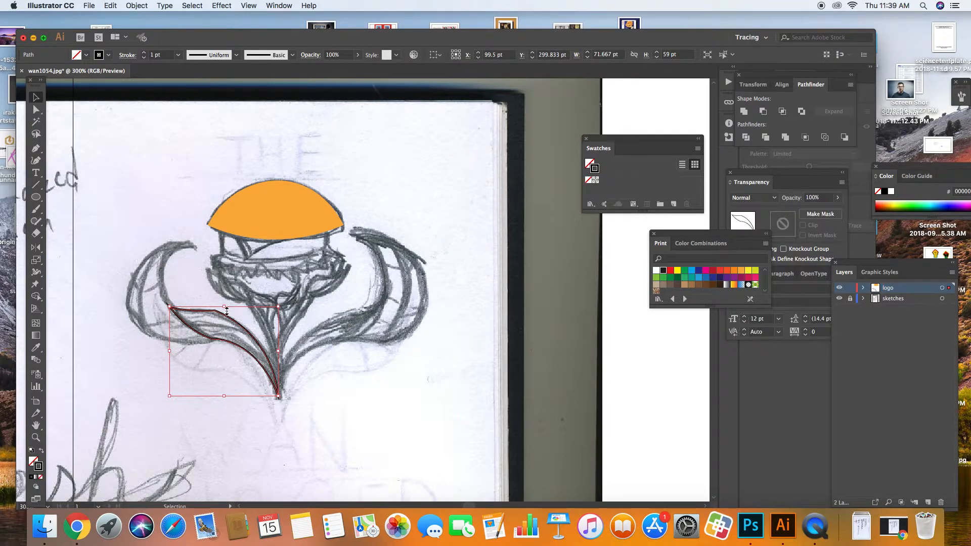
{"action": "left_click", "coordinate": [755, 270]}
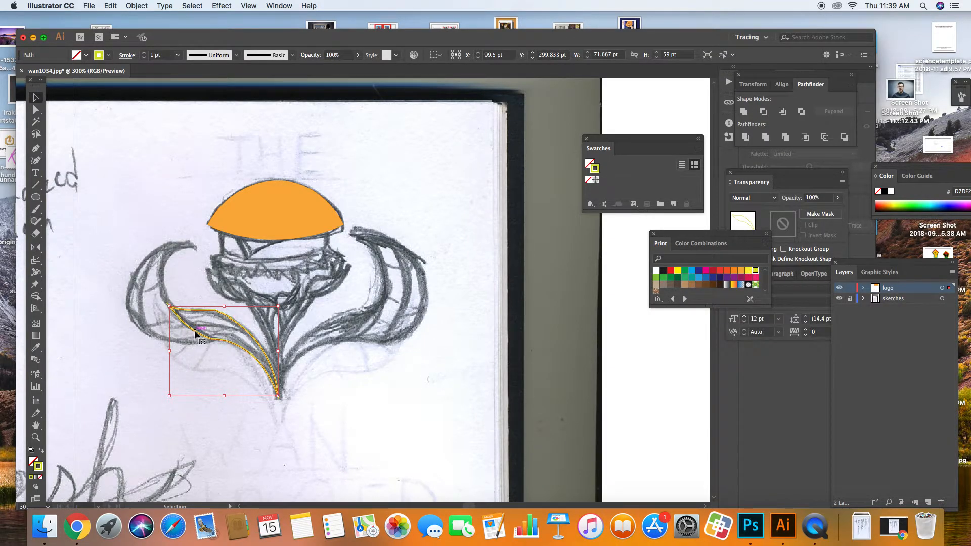
{"action": "left_click", "coordinate": [42, 452]}
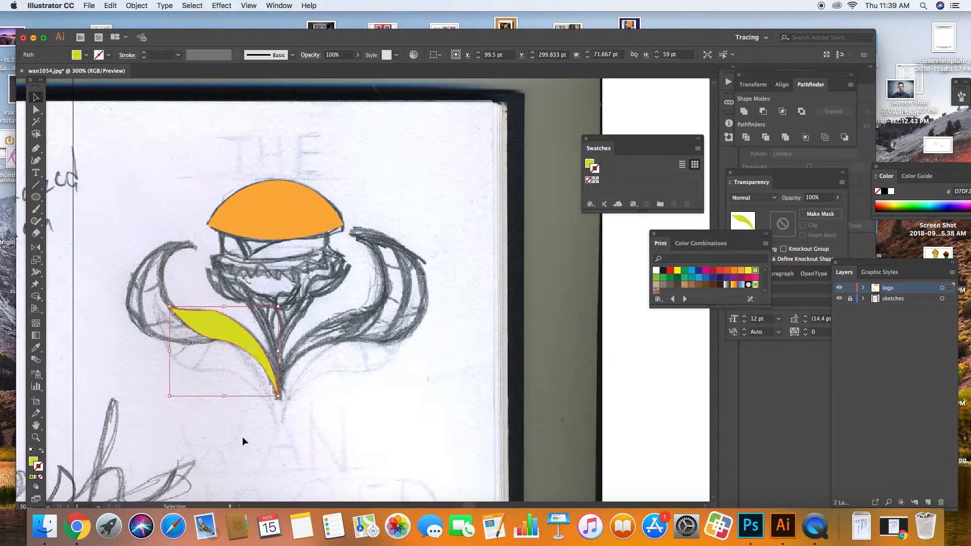
{"action": "left_click", "coordinate": [323, 447]}
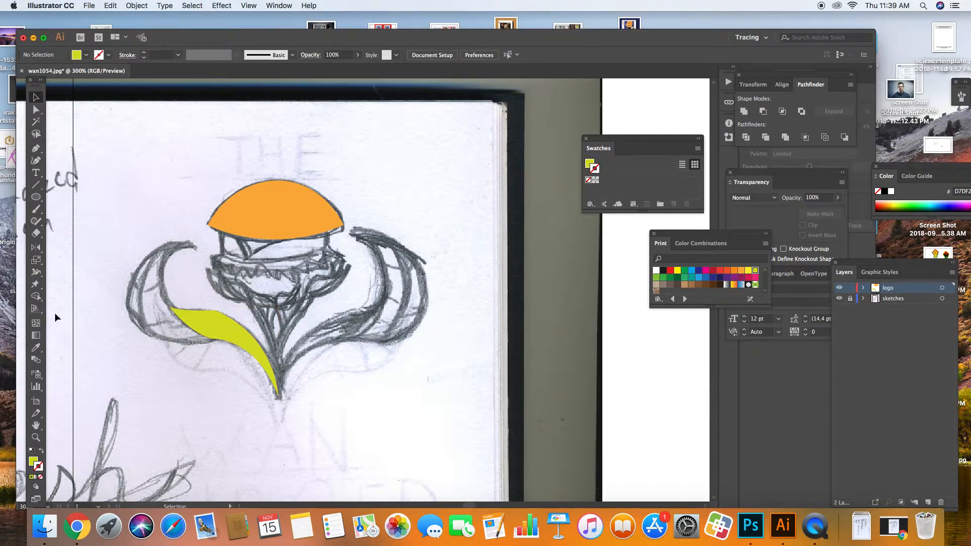
Step: Trace the outer left leaf with the Pen tool as a closed path up to its curled tip and back to the inner leaf
{"action": "left_click", "coordinate": [36, 148]}
{"action": "left_click", "coordinate": [42, 451]}
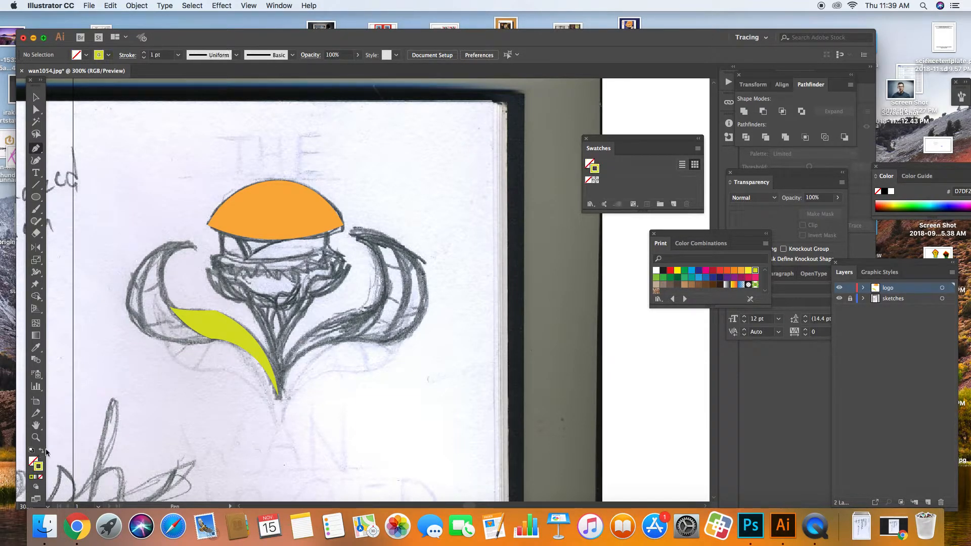
{"action": "left_click", "coordinate": [212, 338]}
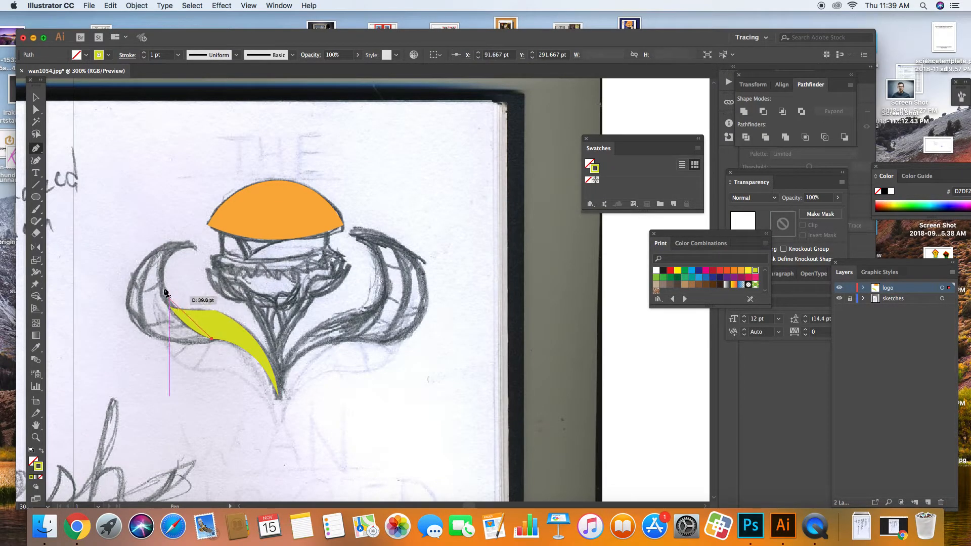
{"action": "mouse_move", "coordinate": [166, 253]}
{"action": "left_mouse_down"}
{"action": "mouse_move", "coordinate": [186, 199]}
{"action": "mouse_move", "coordinate": [169, 251]}
{"action": "mouse_move", "coordinate": [202, 249]}
{"action": "left_mouse_up"}
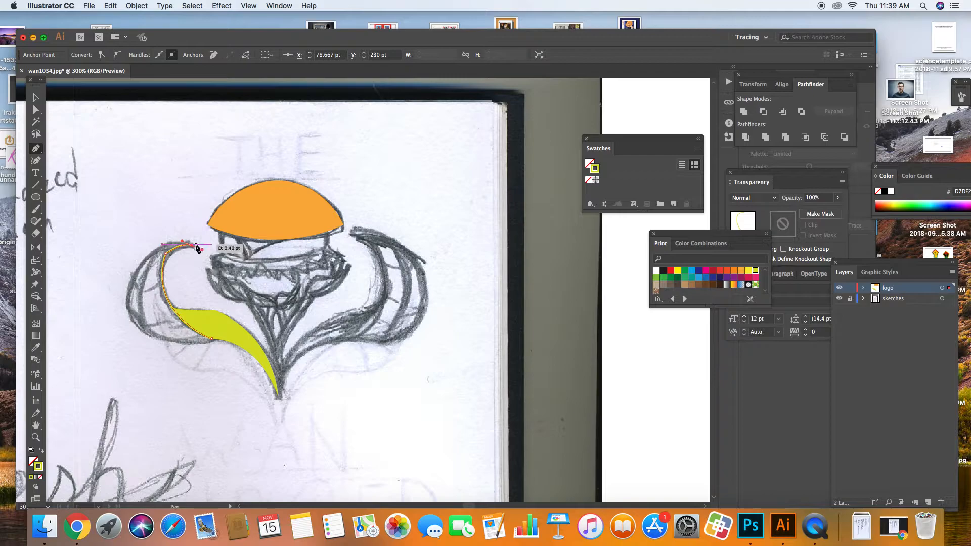
{"action": "key", "text": "shift+x"}
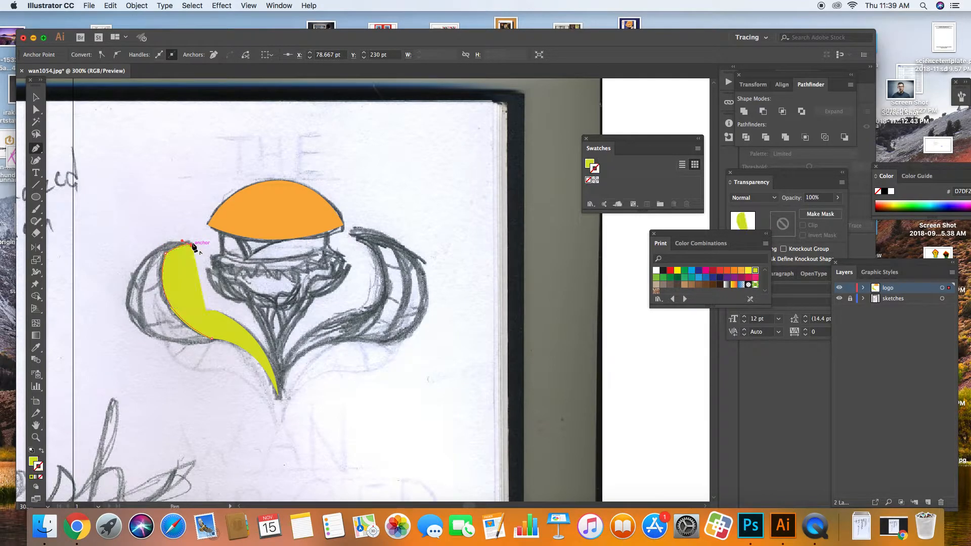
{"action": "left_click_drag", "start_coordinate": [139, 267], "coordinate": [110, 305]}
{"action": "left_click", "coordinate": [139, 268]}
{"action": "left_click_drag", "start_coordinate": [155, 339], "coordinate": [204, 370]}
{"action": "left_click", "coordinate": [155, 339]}
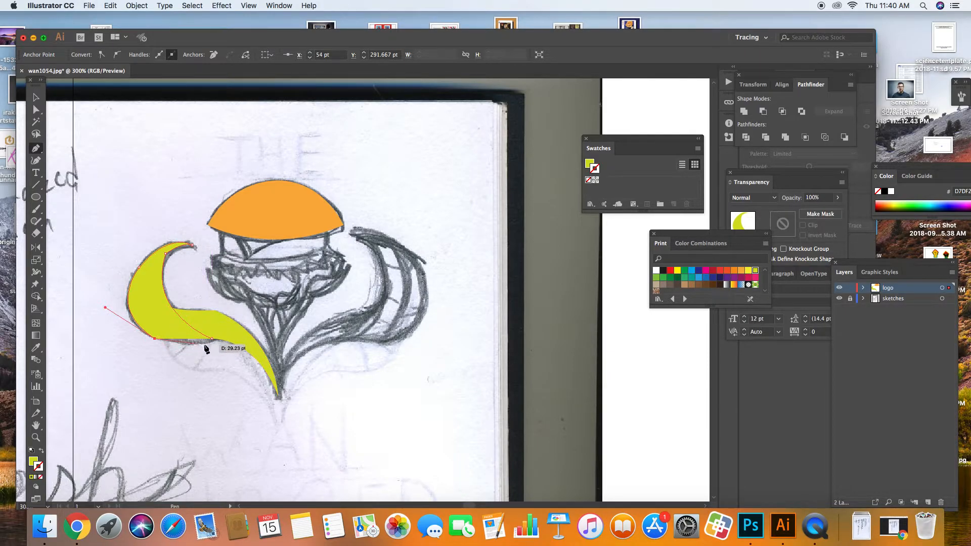
{"action": "left_click_drag", "start_coordinate": [212, 338], "coordinate": [230, 328]}
Step: Fill the outer left leaf with the green swatch C=50 M=0 Y=100 K=0, without a stroke, and deselect it
{"action": "left_click", "coordinate": [658, 279]}
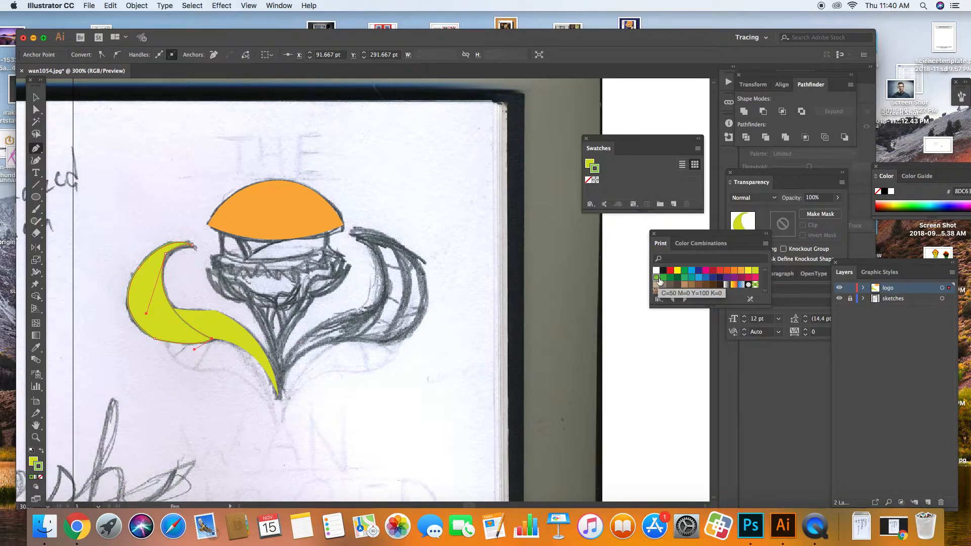
{"action": "key", "text": "super+z"}
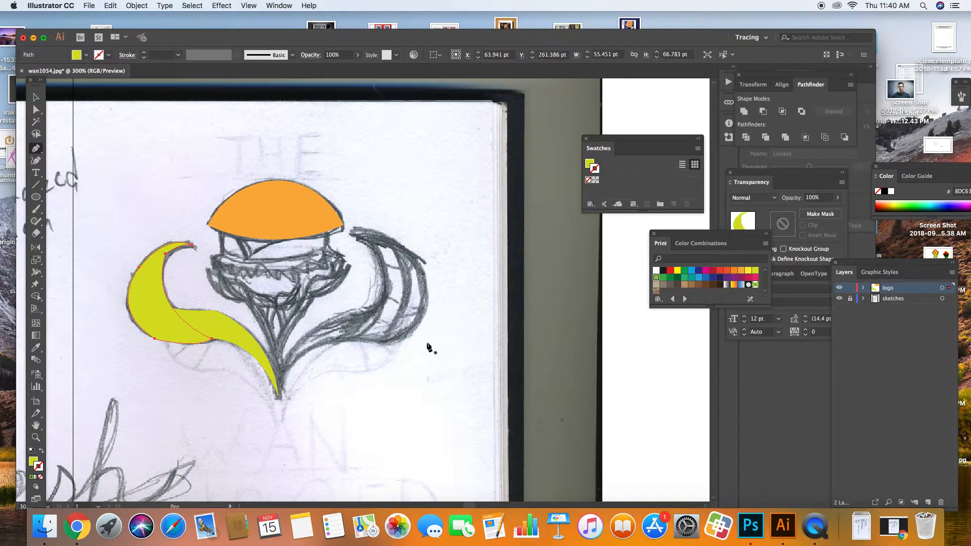
{"action": "left_click", "coordinate": [43, 451]}
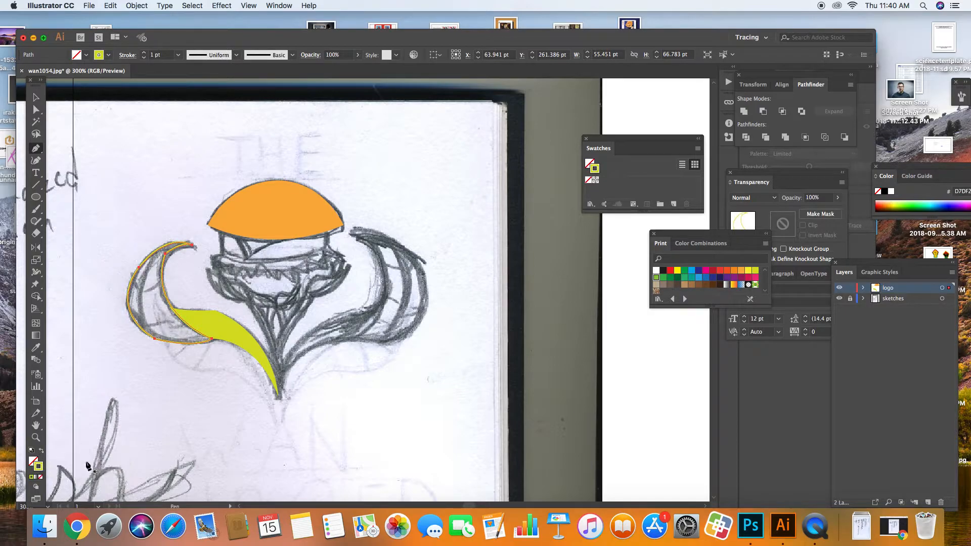
{"action": "left_click", "coordinate": [657, 278]}
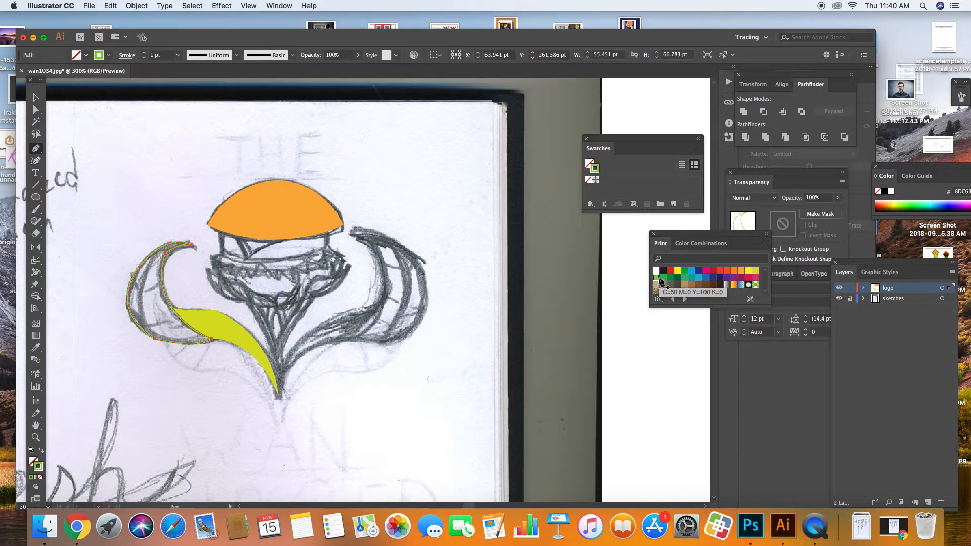
{"action": "key", "text": "shift+x"}
{"action": "left_click", "coordinate": [35, 97]}
{"action": "left_click", "coordinate": [194, 189]}
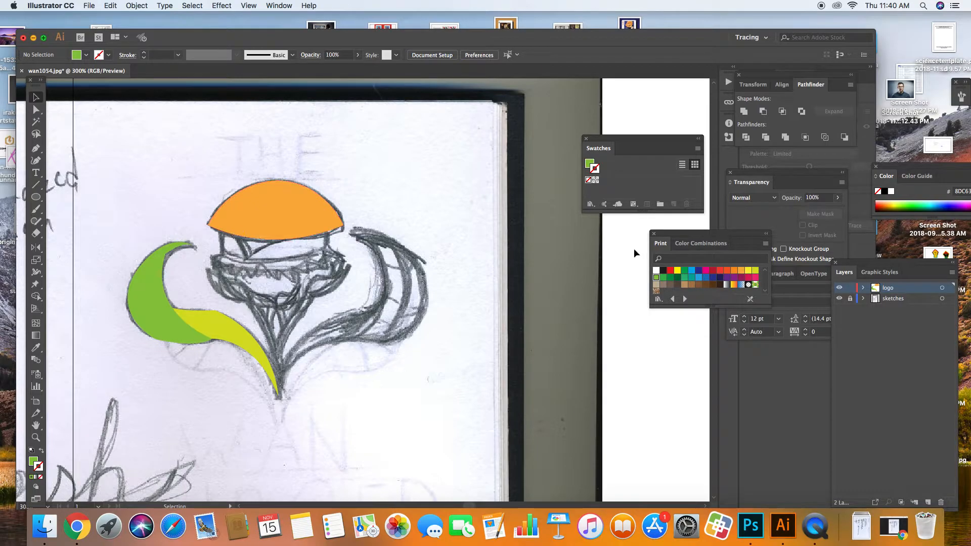
Step: Bring the Print swatches closer to the artwork and trace the pointed cheese corner under the top bun as a closed path
{"action": "left_click_drag", "start_coordinate": [681, 236], "coordinate": [598, 258]}
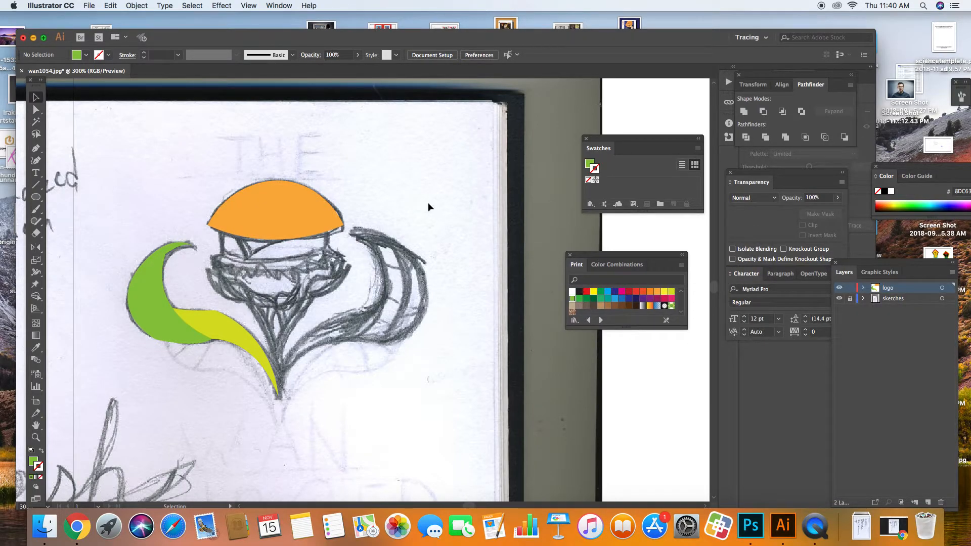
{"action": "left_click", "coordinate": [36, 149]}
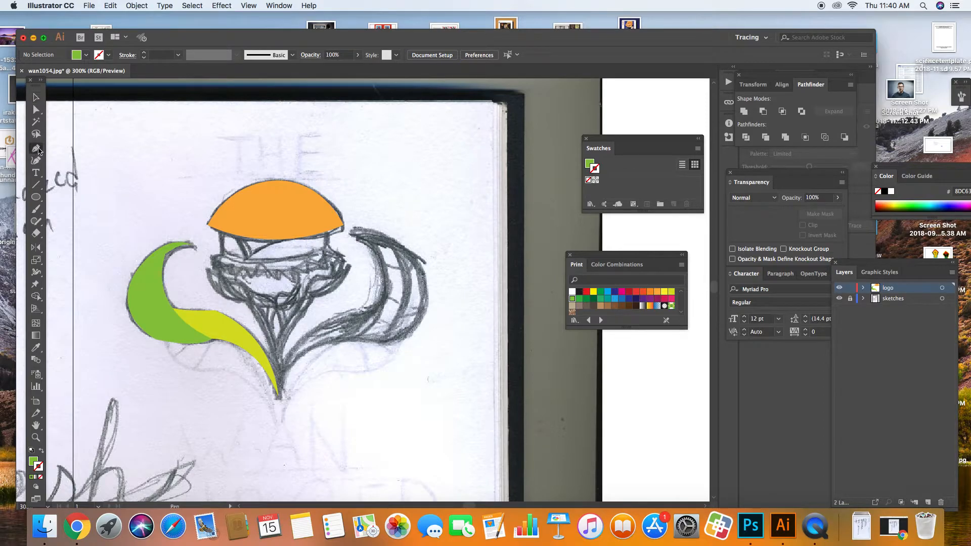
{"action": "left_click", "coordinate": [292, 239]}
{"action": "left_click_drag", "start_coordinate": [243, 264], "coordinate": [235, 273]}
{"action": "left_click", "coordinate": [246, 258]}
{"action": "left_click", "coordinate": [229, 222]}
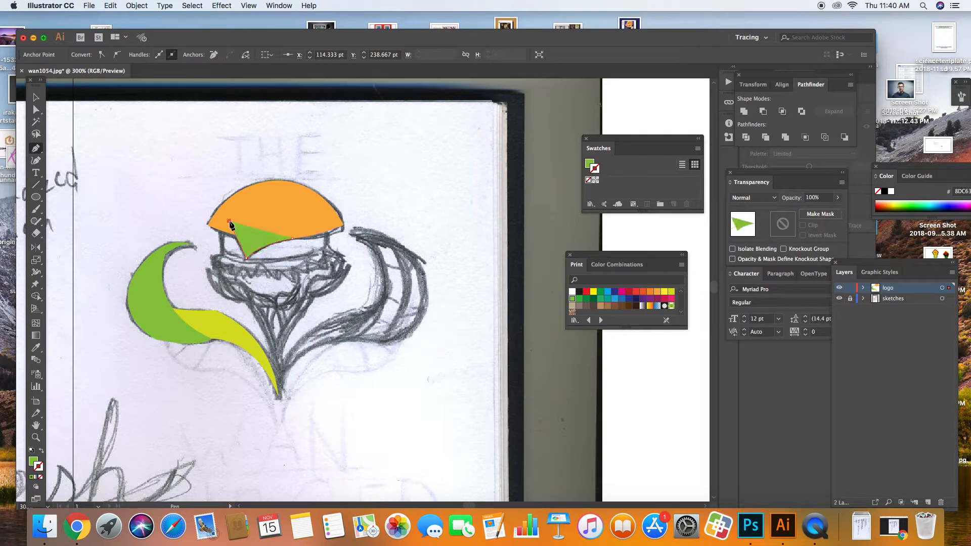
{"action": "left_click_drag", "start_coordinate": [293, 238], "coordinate": [312, 257]}
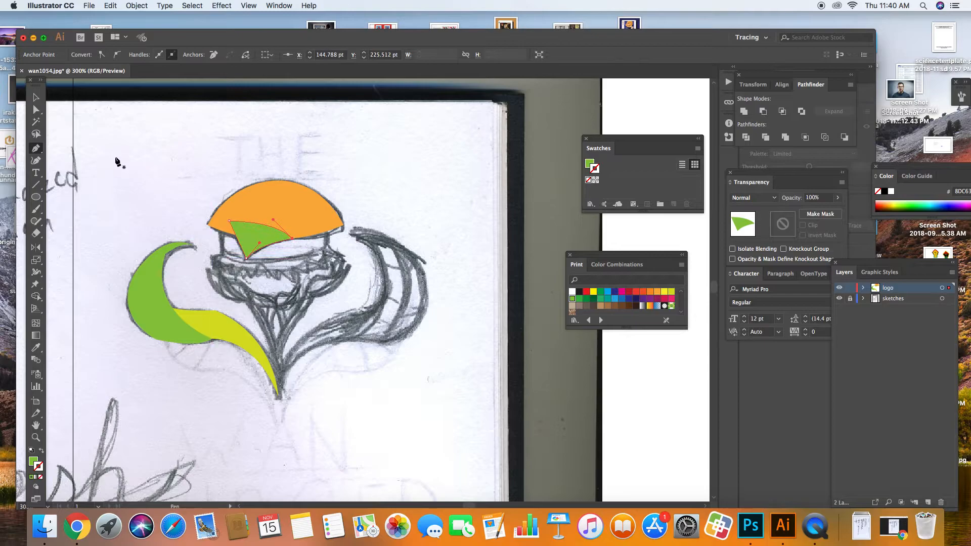
{"action": "left_click", "coordinate": [593, 292]}
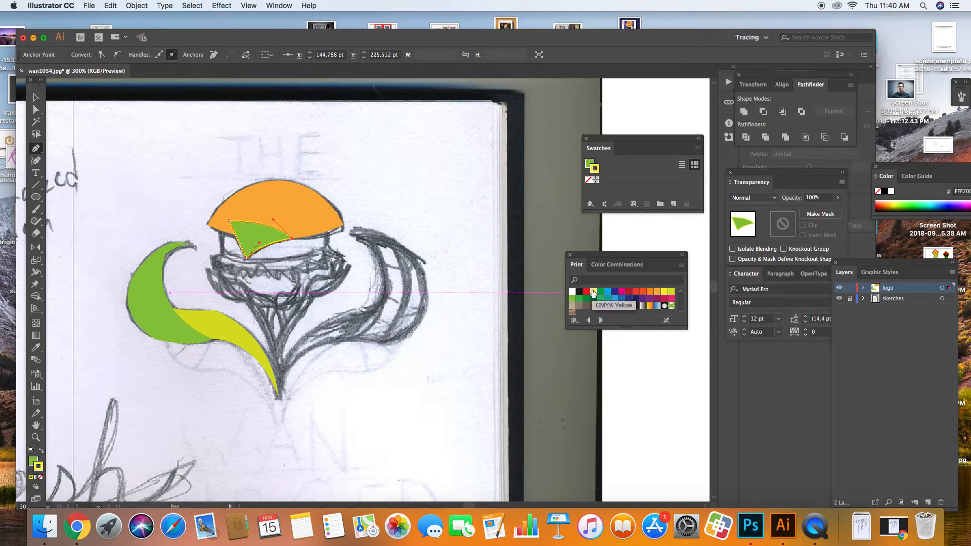
{"action": "key", "text": "super+z"}
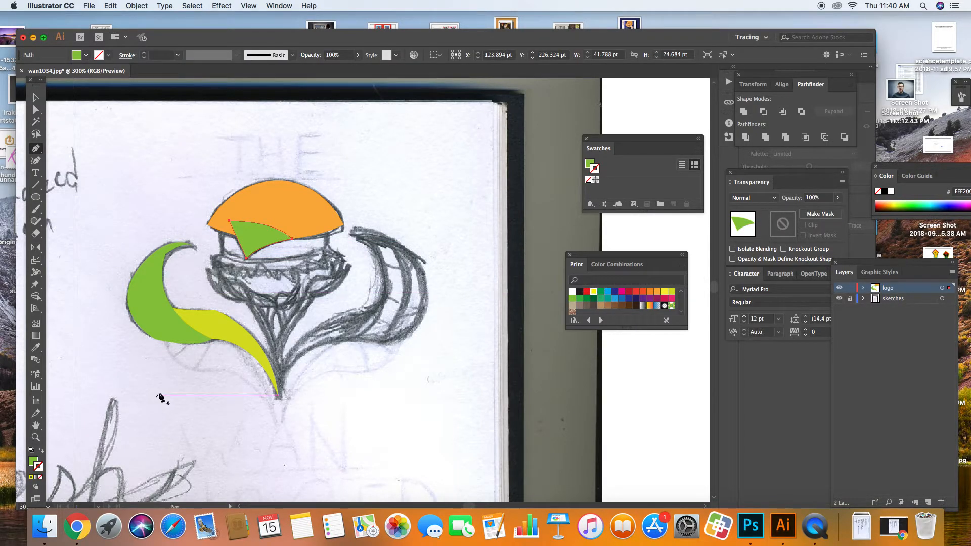
{"action": "left_click", "coordinate": [41, 451]}
{"action": "left_click", "coordinate": [40, 452]}
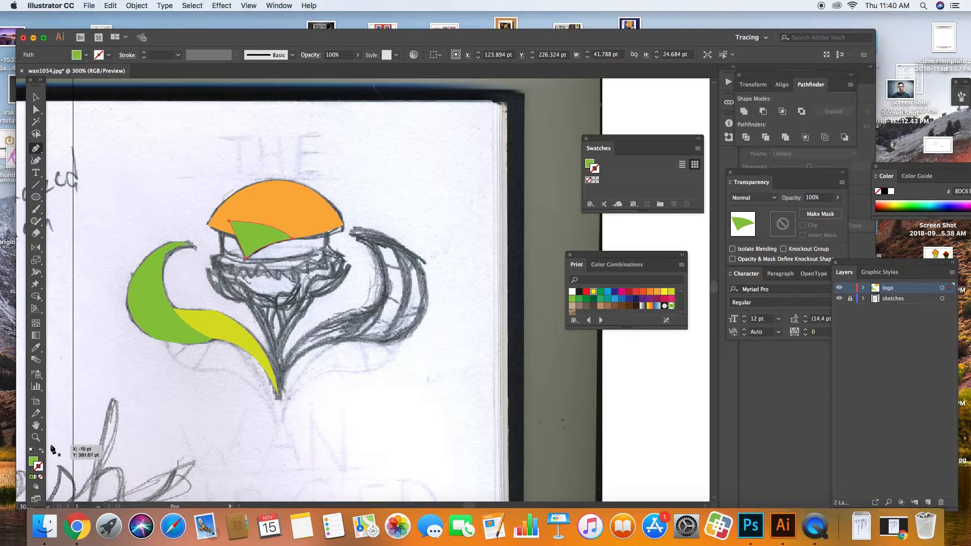
Step: Fill the cheese shape with the CMYK Yellow swatch, without a stroke, and deselect it
{"action": "left_click", "coordinate": [41, 450]}
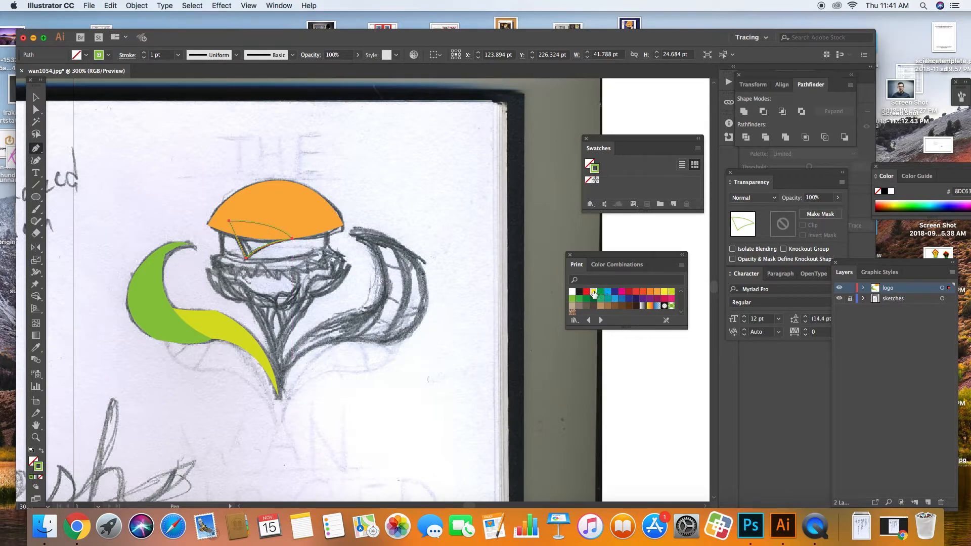
{"action": "left_click", "coordinate": [593, 293]}
{"action": "key", "text": "shift+x"}
{"action": "left_click", "coordinate": [36, 98]}
{"action": "left_click", "coordinate": [116, 153]}
Step: Send the yellow cheese shape to the back so it sits behind the orange bun, and deselect it
{"action": "left_click", "coordinate": [264, 236]}
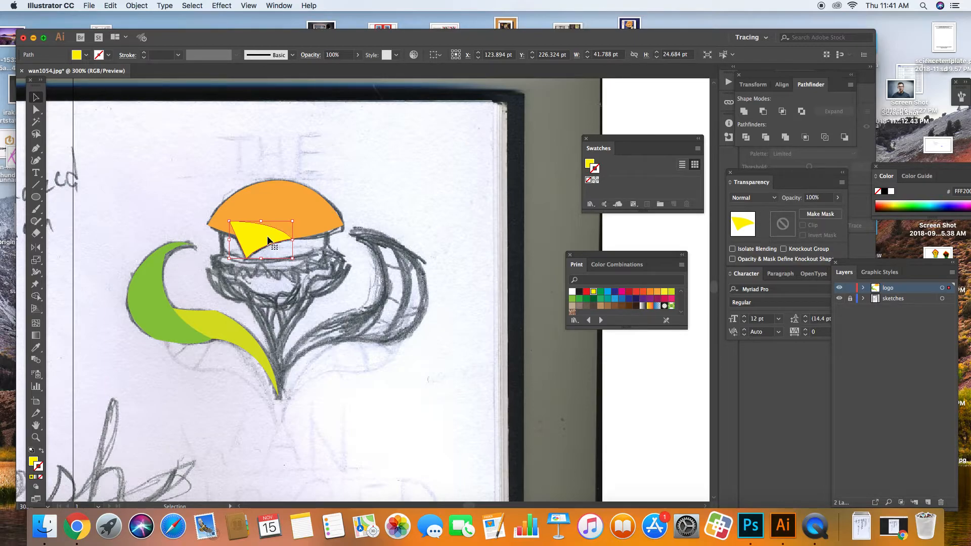
{"action": "key", "text": "a"}
{"action": "left_click_drag", "start_coordinate": [269, 240], "coordinate": [268, 241]}
{"action": "key", "text": "v"}
{"action": "right_click", "coordinate": [260, 235]}
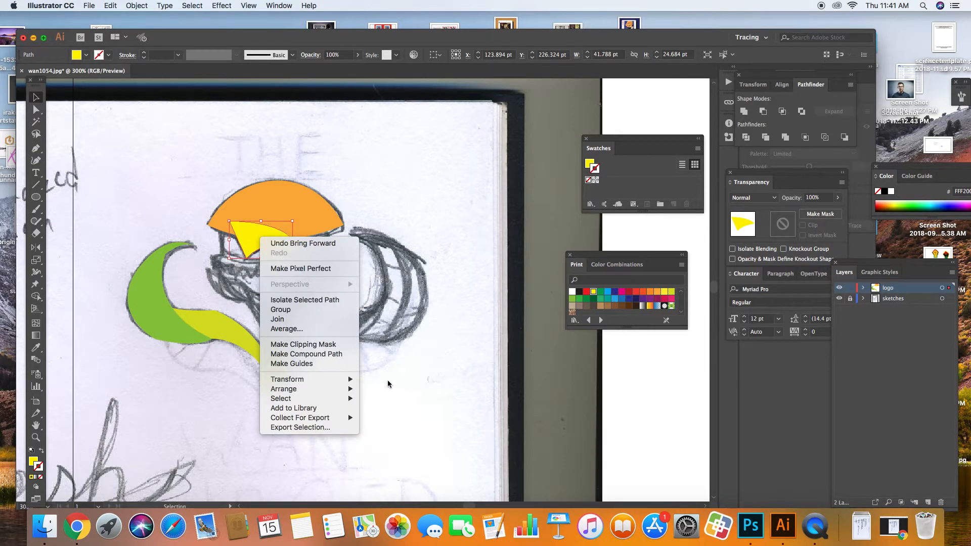
{"action": "mouse_move", "coordinate": [343, 390]}
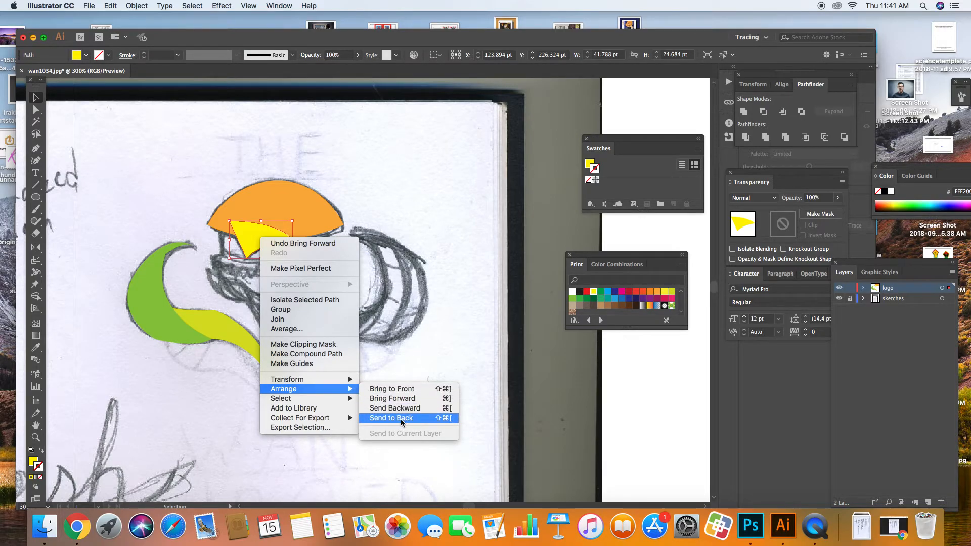
{"action": "left_click", "coordinate": [446, 418]}
{"action": "left_click", "coordinate": [449, 344]}
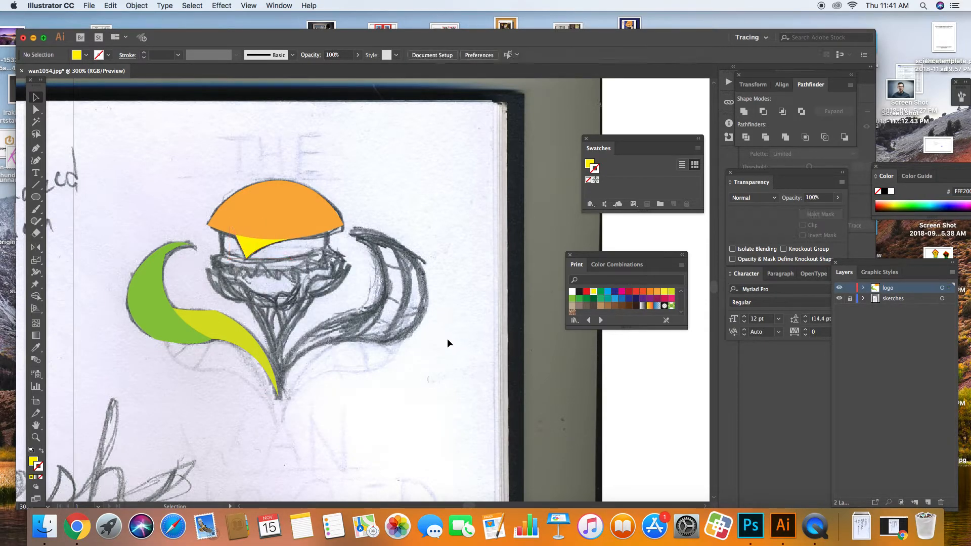
{"action": "left_click", "coordinate": [249, 242]}
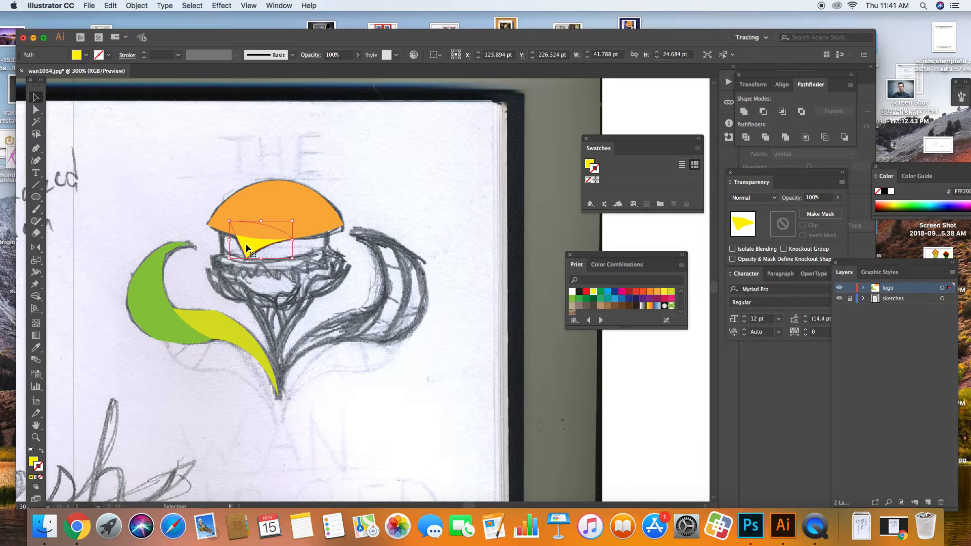
{"action": "left_click", "coordinate": [189, 210]}
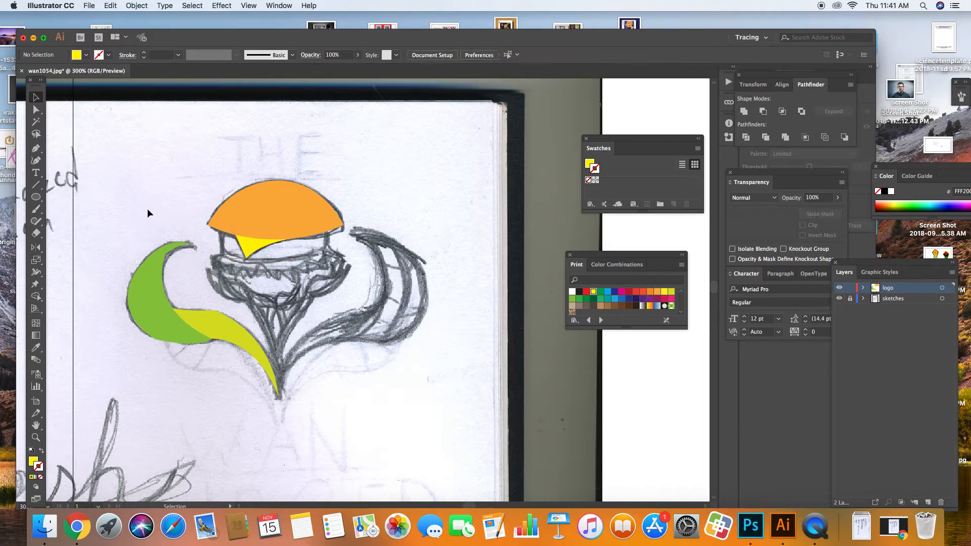
Step: Trace the band between the top bun and the lower burger layers as a closed path with curved upper and lower edges
{"action": "key", "text": "p"}
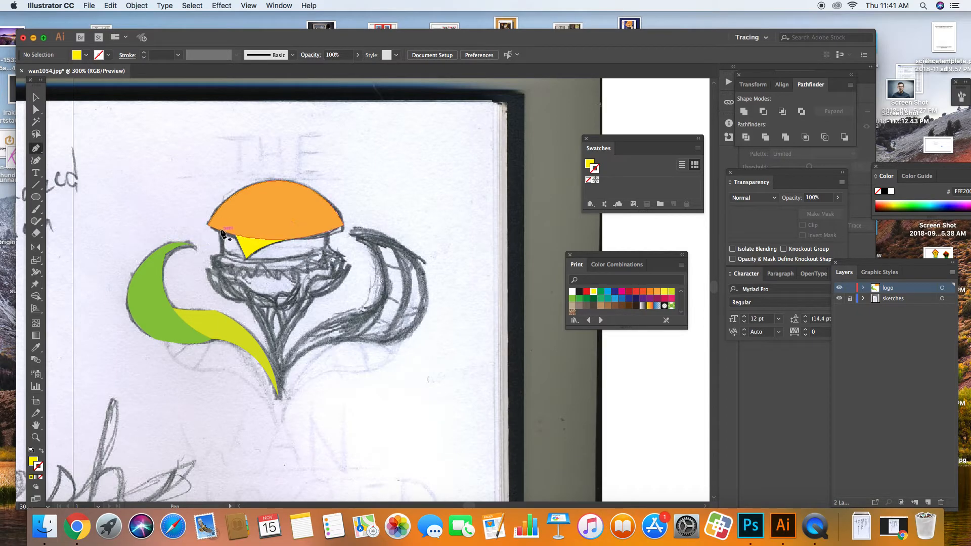
{"action": "left_click", "coordinate": [219, 222]}
{"action": "left_click", "coordinate": [221, 258]}
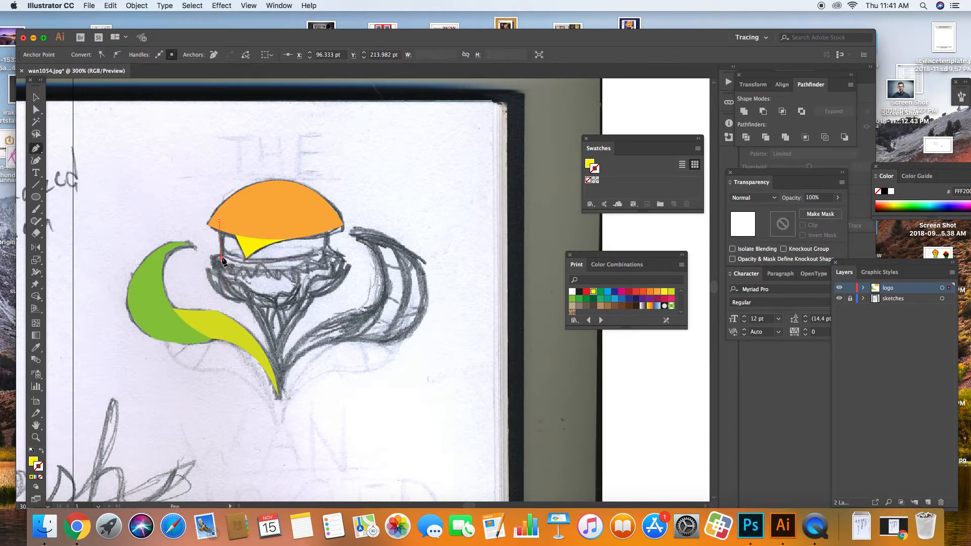
{"action": "left_click_drag", "start_coordinate": [317, 261], "coordinate": [366, 227]}
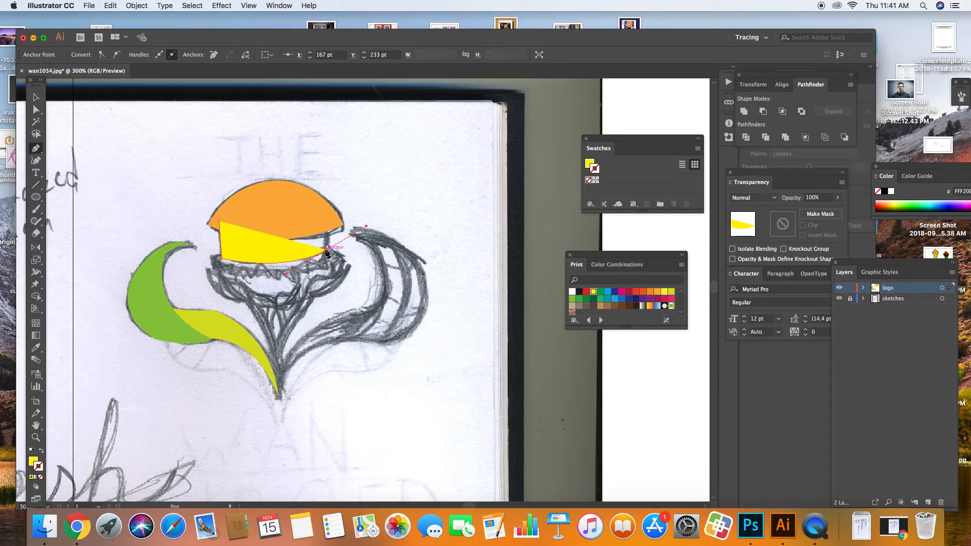
{"action": "left_click", "coordinate": [325, 249]}
{"action": "left_click", "coordinate": [326, 221]}
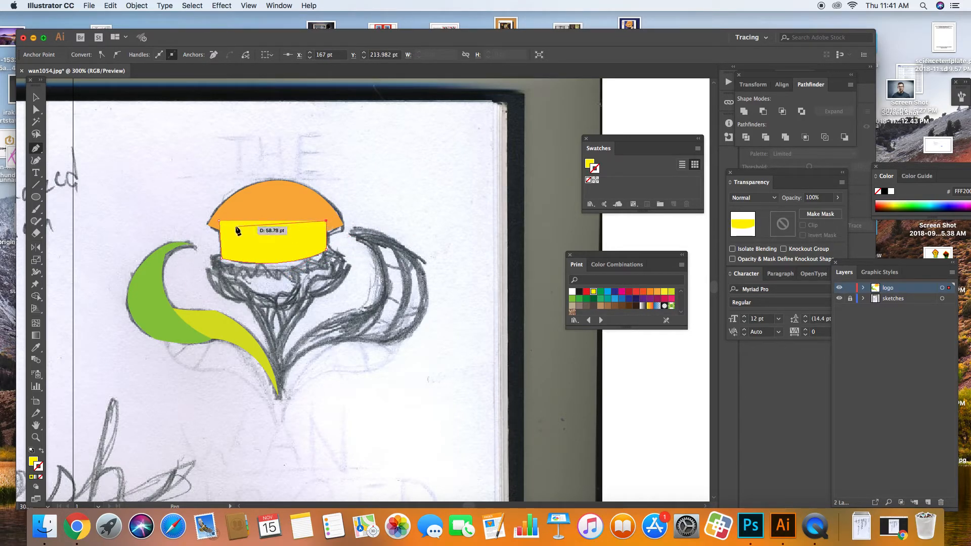
{"action": "left_click_drag", "start_coordinate": [220, 222], "coordinate": [198, 204]}
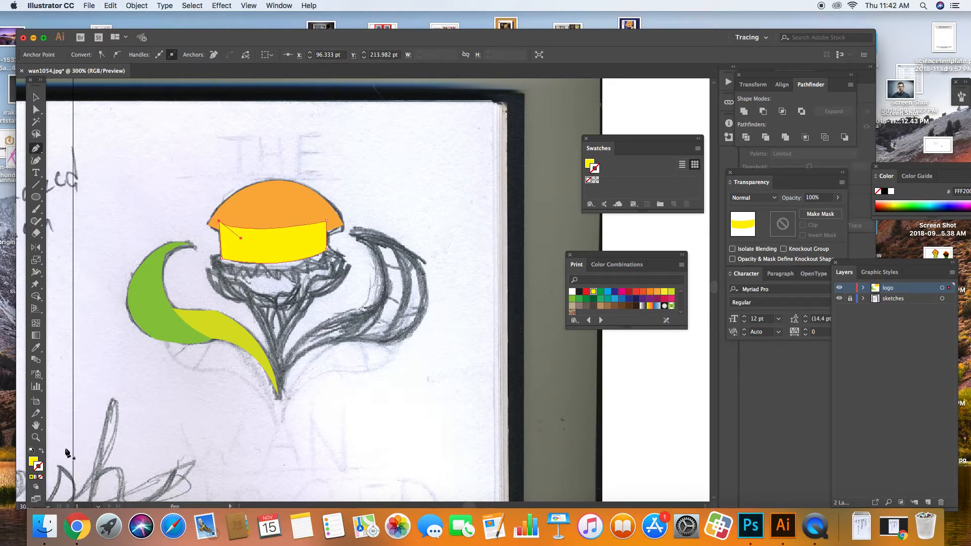
{"action": "left_click", "coordinate": [32, 462]}
{"action": "left_click", "coordinate": [40, 470]}
{"action": "left_click", "coordinate": [600, 292]}
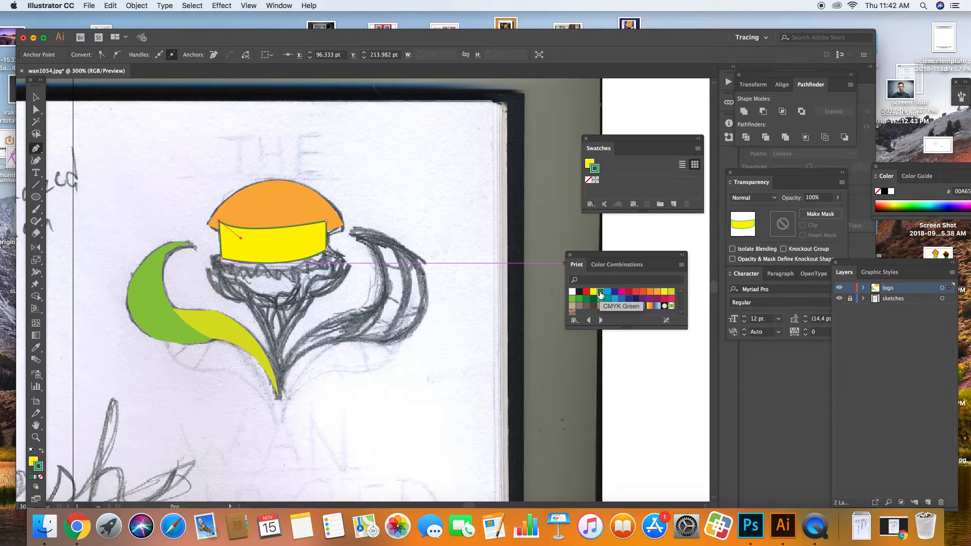
{"action": "key", "text": "super+z"}
Step: Fill the traced patty band with the dark brown swatch, send it behind the bun and cheese, and deselect it
{"action": "left_click", "coordinate": [32, 461]}
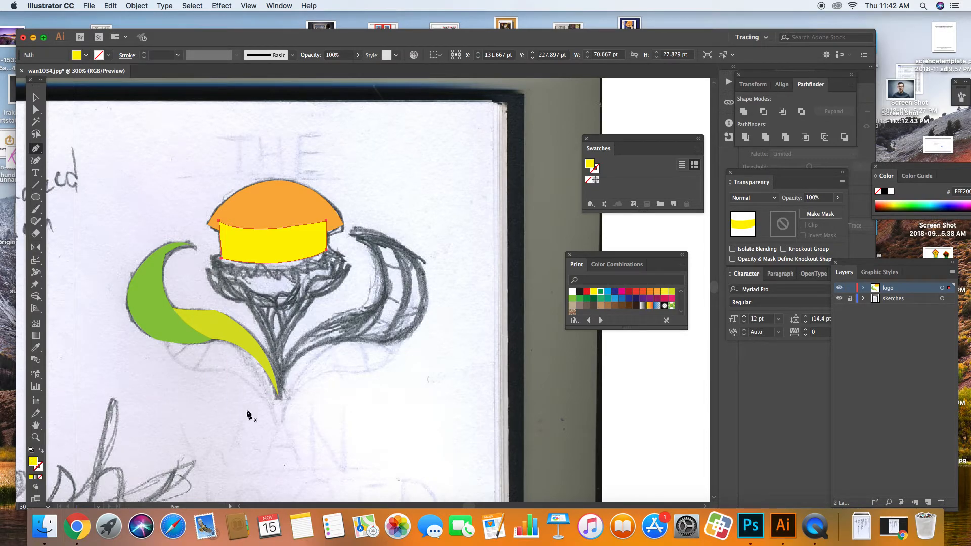
{"action": "left_click", "coordinate": [631, 306]}
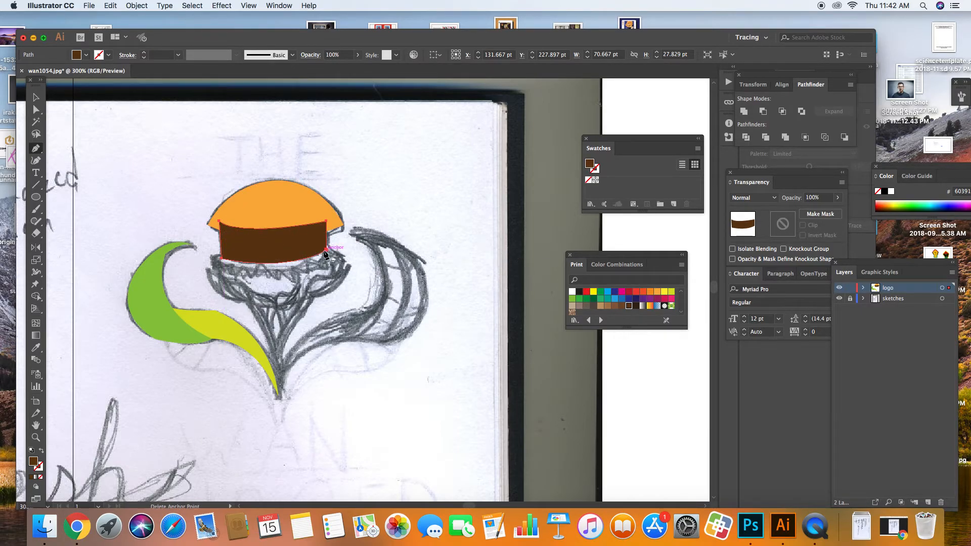
{"action": "key", "text": "super"}
{"action": "key", "text": "super+z"}
{"action": "left_click", "coordinate": [35, 97]}
{"action": "left_click", "coordinate": [394, 246]}
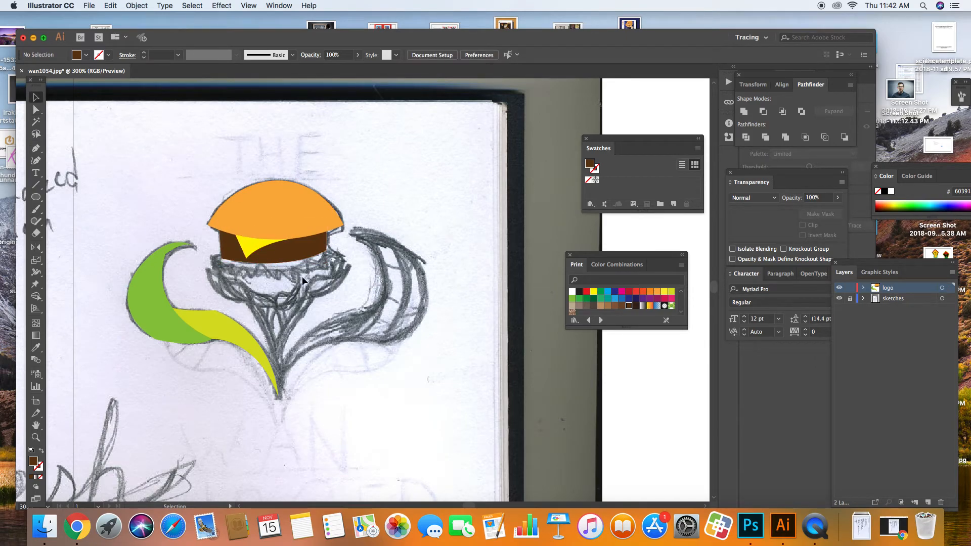
Step: Trace the lettuce under the patty as a closed path with a jagged lower edge and a curved upper edge
{"action": "left_click", "coordinate": [35, 148]}
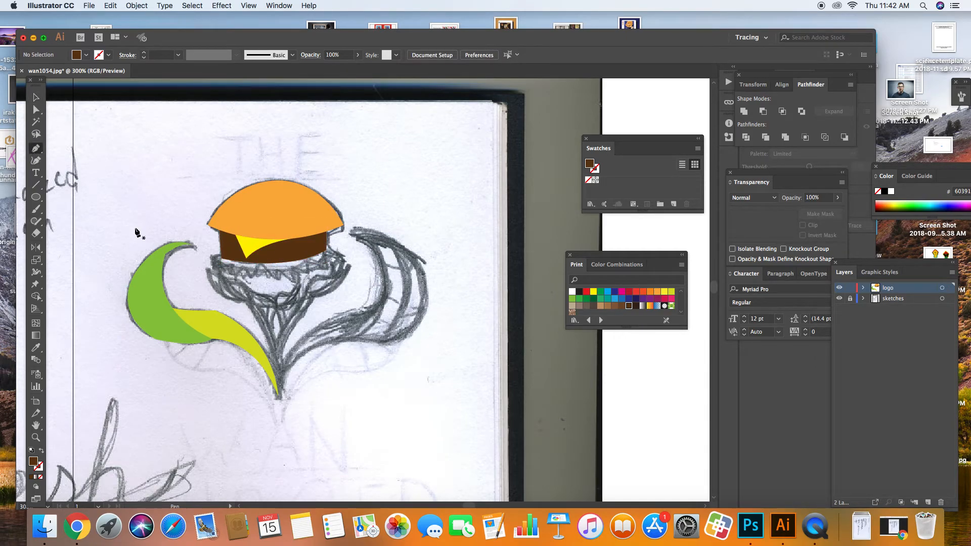
{"action": "left_click", "coordinate": [223, 254]}
{"action": "left_click", "coordinate": [219, 263]}
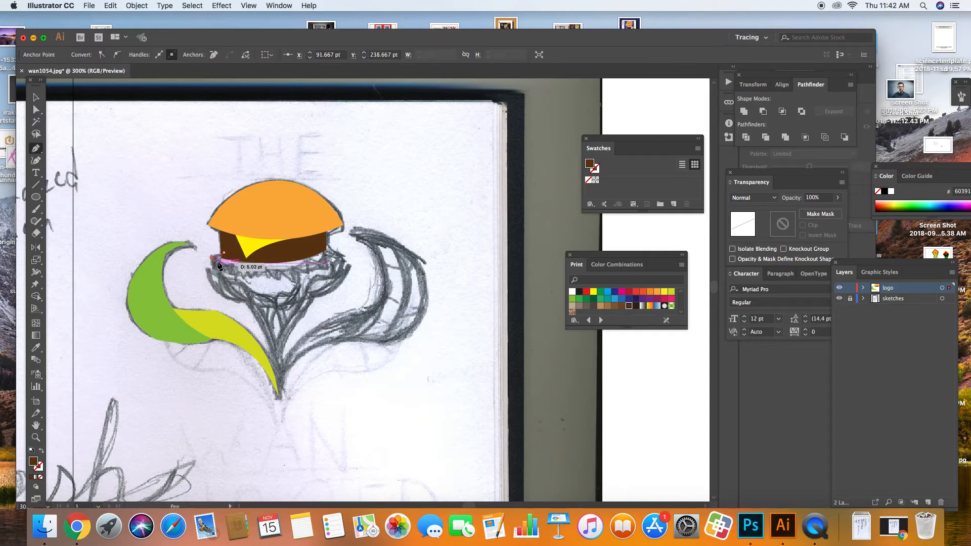
{"action": "left_click", "coordinate": [227, 266]}
{"action": "left_click", "coordinate": [229, 273]}
{"action": "left_click", "coordinate": [234, 275]}
{"action": "left_click", "coordinate": [241, 269]}
{"action": "left_click", "coordinate": [251, 279]}
{"action": "left_click", "coordinate": [257, 265]}
{"action": "left_click", "coordinate": [272, 278]}
{"action": "left_click", "coordinate": [278, 272]}
{"action": "left_click", "coordinate": [290, 278]}
{"action": "left_click", "coordinate": [305, 275]}
{"action": "left_click", "coordinate": [308, 259]}
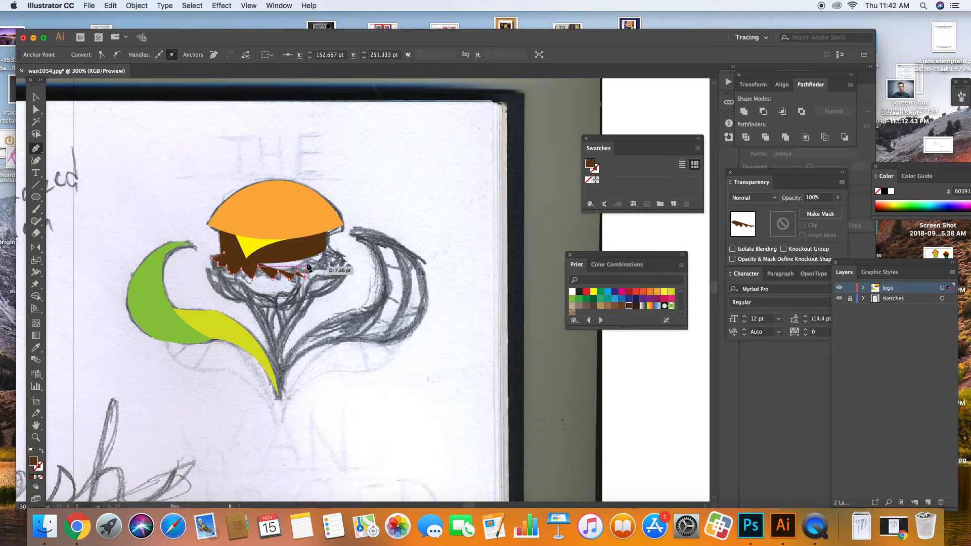
{"action": "left_click", "coordinate": [327, 270]}
{"action": "left_click", "coordinate": [347, 260]}
{"action": "left_click", "coordinate": [322, 240]}
{"action": "left_click", "coordinate": [318, 242]}
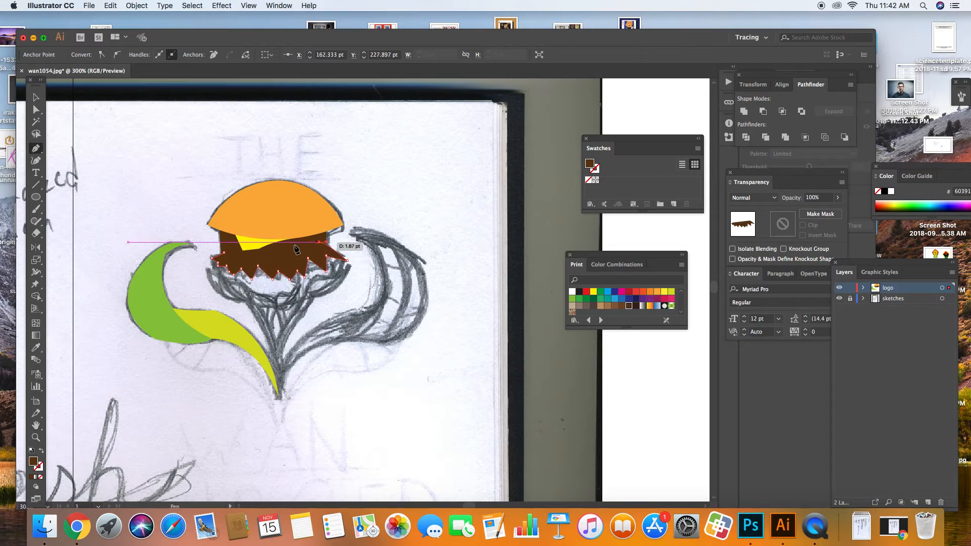
{"action": "left_click_drag", "start_coordinate": [224, 256], "coordinate": [158, 247]}
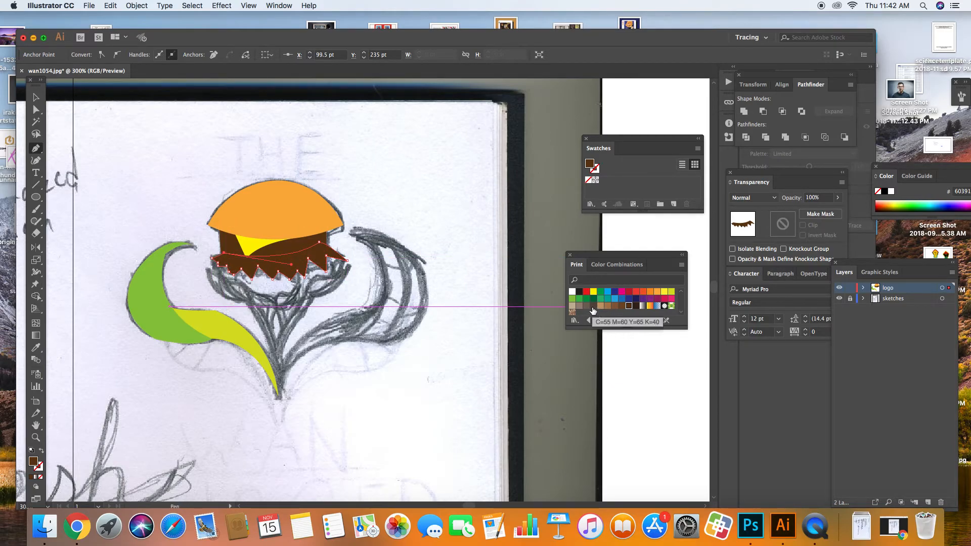
Step: Fill the lettuce with the light green swatch, send it to the back behind the patty, and deselect it
{"action": "left_click", "coordinate": [572, 299]}
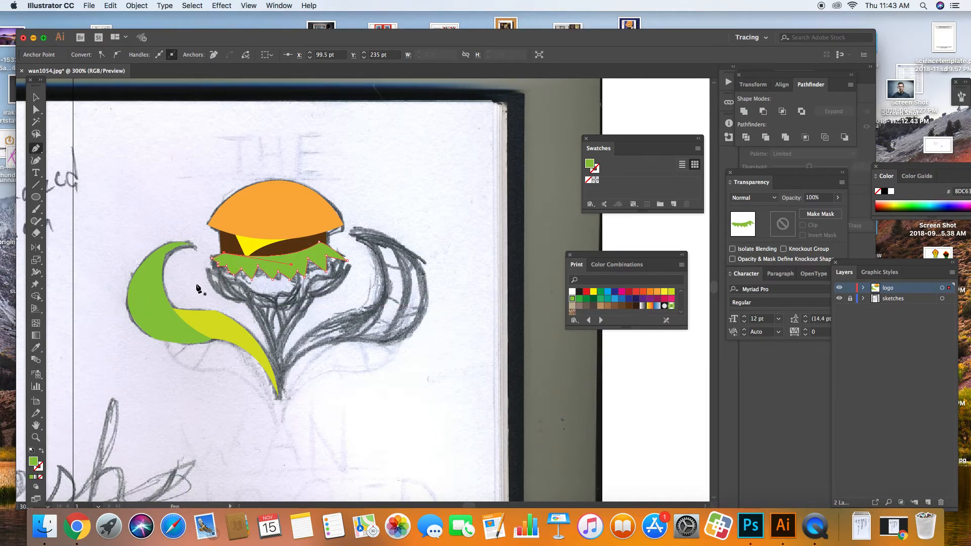
{"action": "right_click", "coordinate": [292, 266]}
{"action": "mouse_move", "coordinate": [337, 419]}
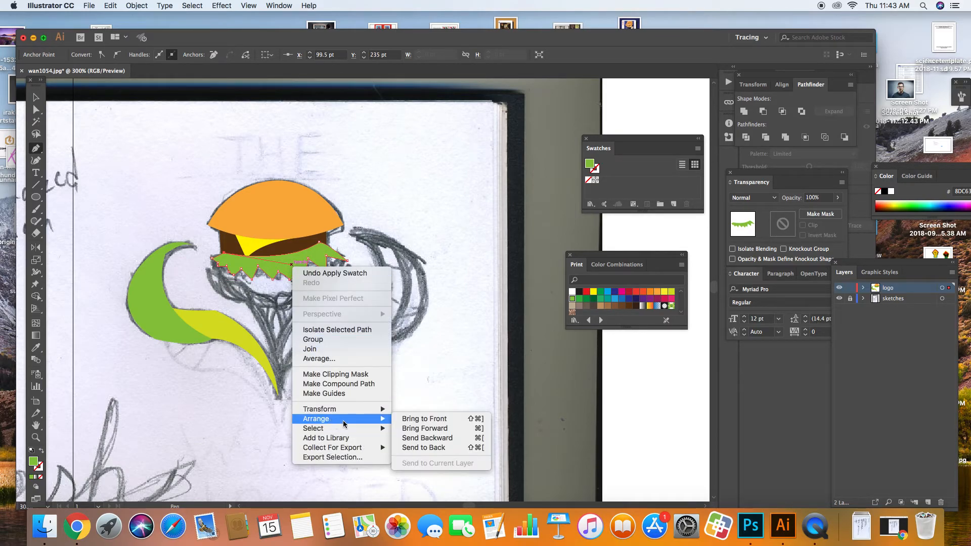
{"action": "left_click", "coordinate": [431, 447]}
{"action": "left_click", "coordinate": [35, 97]}
{"action": "left_click", "coordinate": [92, 133]}
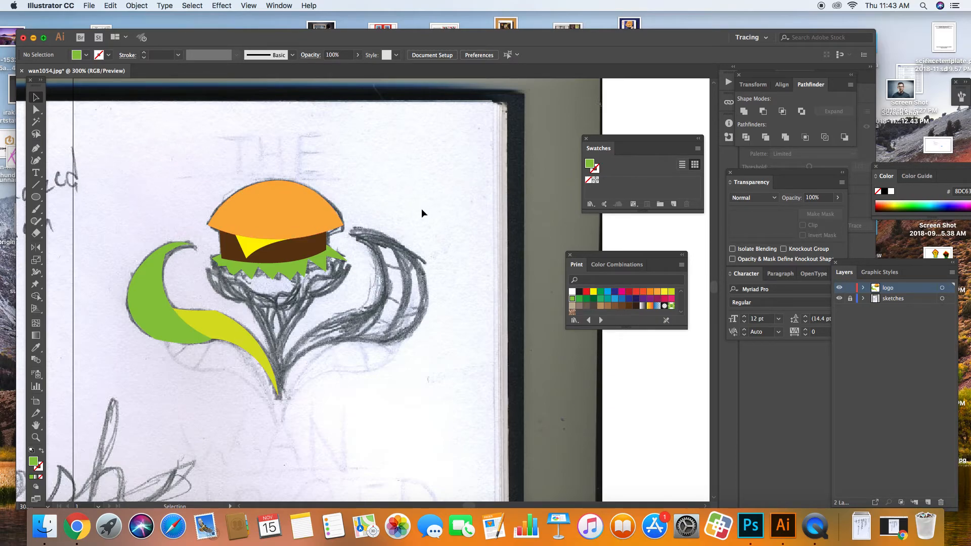
Step: Move all the traced shapes together off the sketch to view them on their own, and undo the move
{"action": "left_click_drag", "start_coordinate": [138, 175], "coordinate": [396, 398]}
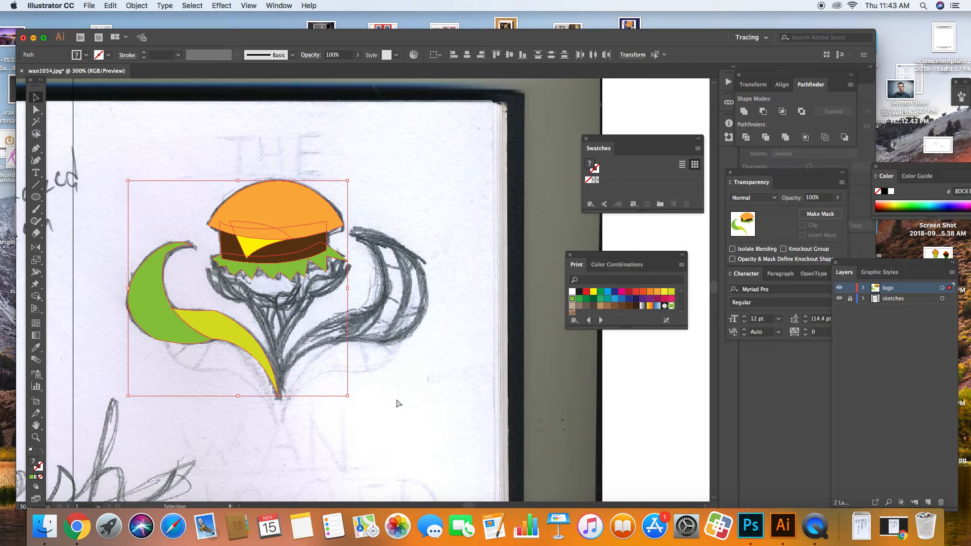
{"action": "key", "text": "super+minus"}
{"action": "key", "text": "v"}
{"action": "left_click_drag", "start_coordinate": [376, 244], "coordinate": [440, 132]}
{"action": "left_click", "coordinate": [341, 147]}
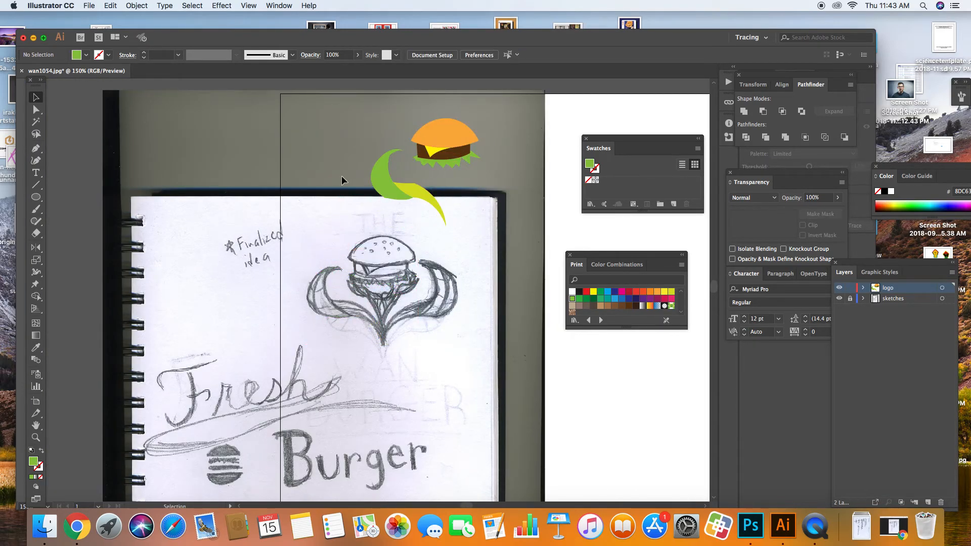
{"action": "key", "text": "super+z"}
{"action": "left_click", "coordinate": [274, 186]}
Step: Open the recent file freshburger.ai and bring its finished flower-shaped burger logo into view
{"action": "left_click", "coordinate": [88, 6]}
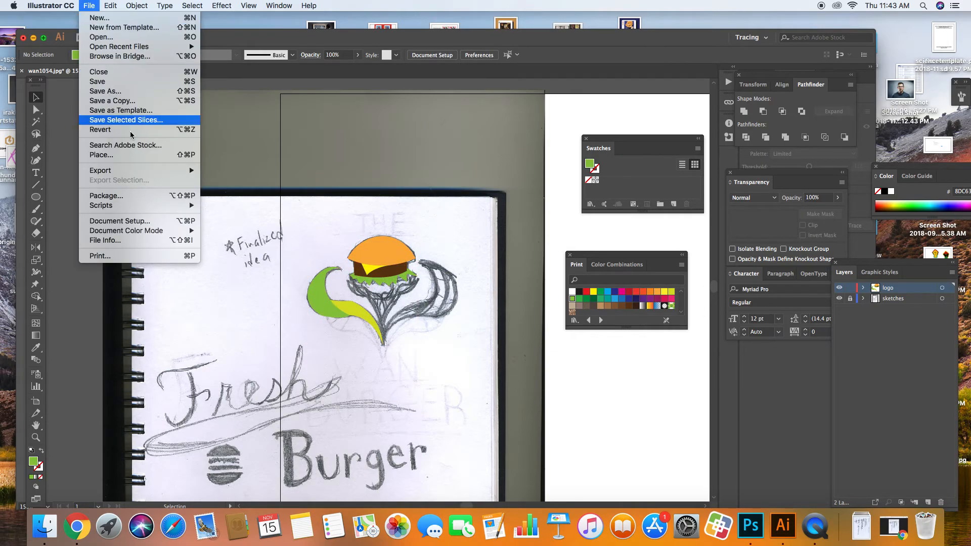
{"action": "mouse_move", "coordinate": [164, 46]}
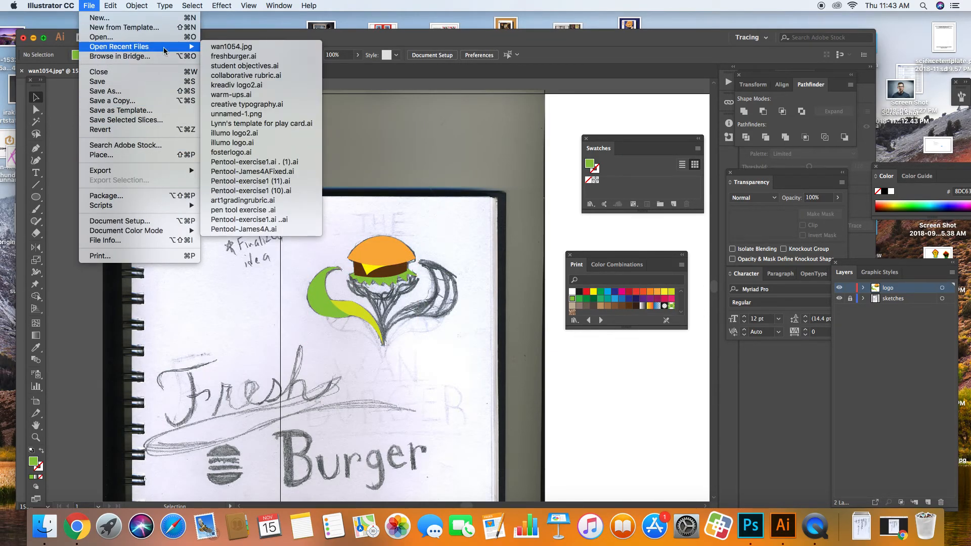
{"action": "left_click", "coordinate": [241, 56]}
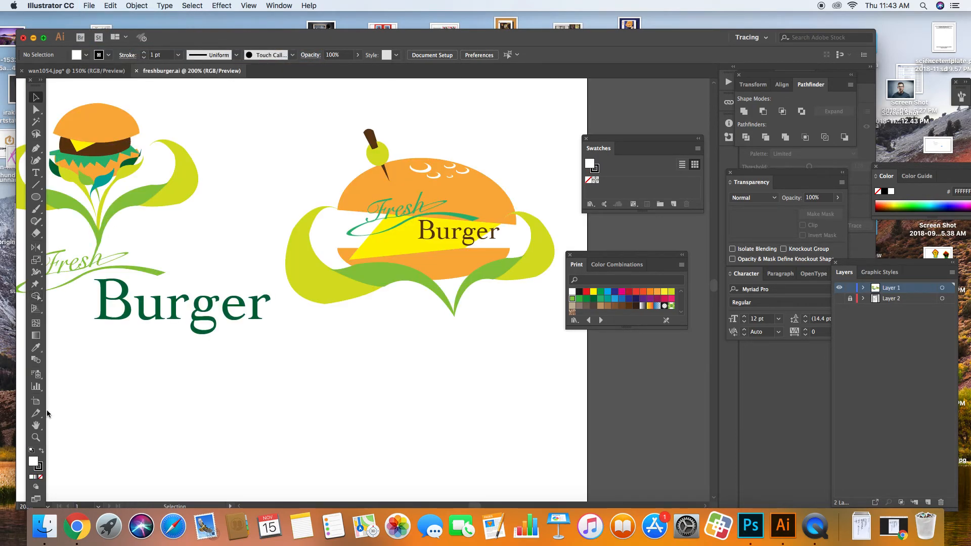
{"action": "left_click", "coordinate": [36, 424]}
{"action": "left_click_drag", "start_coordinate": [126, 379], "coordinate": [347, 429]}
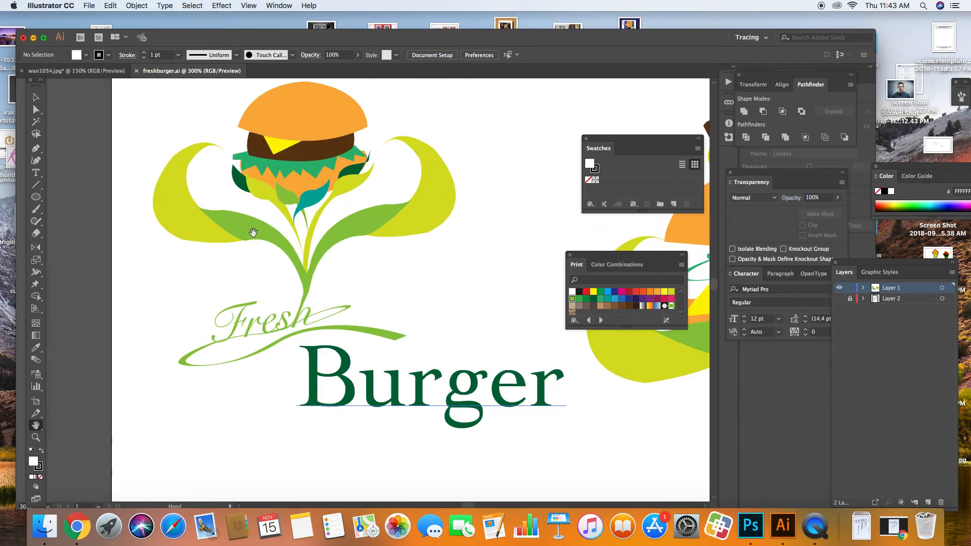
Step: Fill the top bun of the finished flower-shaped logo with the yellow-to-orange gradient swatch and deselect it
{"action": "left_click", "coordinate": [34, 98]}
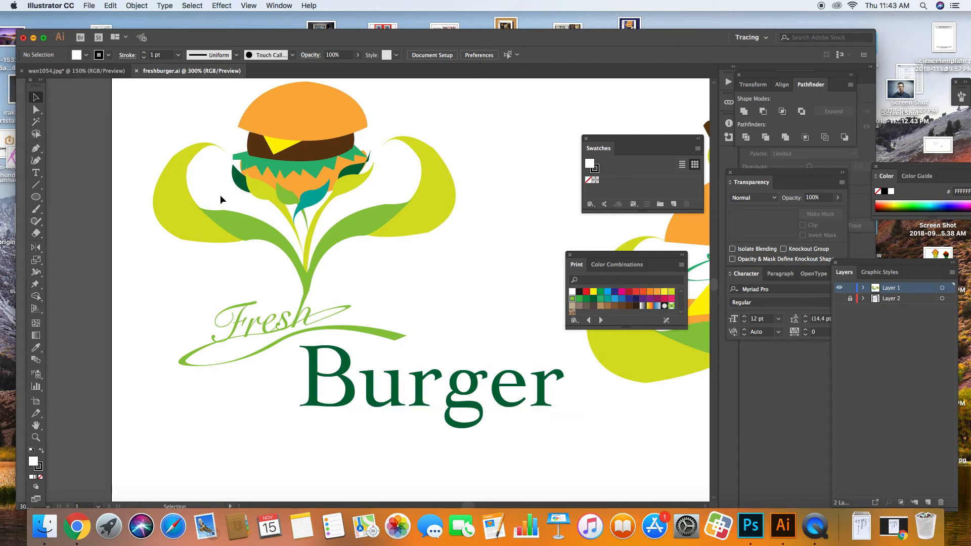
{"action": "left_click", "coordinate": [319, 121]}
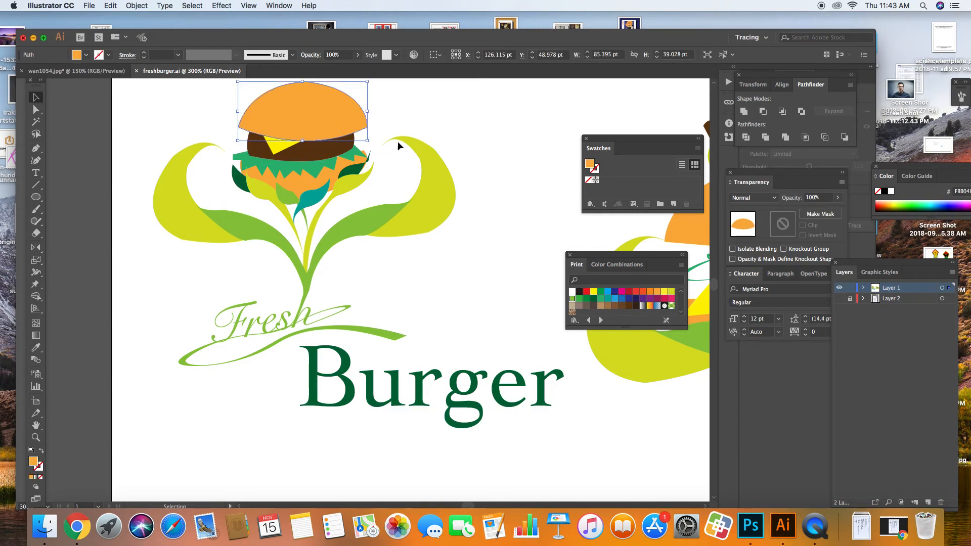
{"action": "left_click", "coordinate": [650, 306]}
{"action": "left_click", "coordinate": [210, 113]}
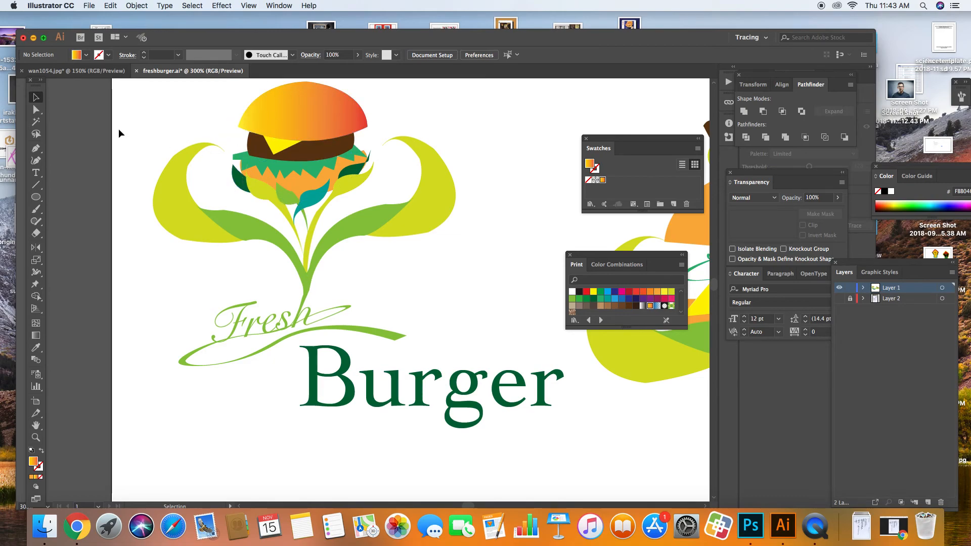
Step: Return to the wan1054.jpg document and give the traced top bun a black stroke
{"action": "left_click", "coordinate": [69, 72]}
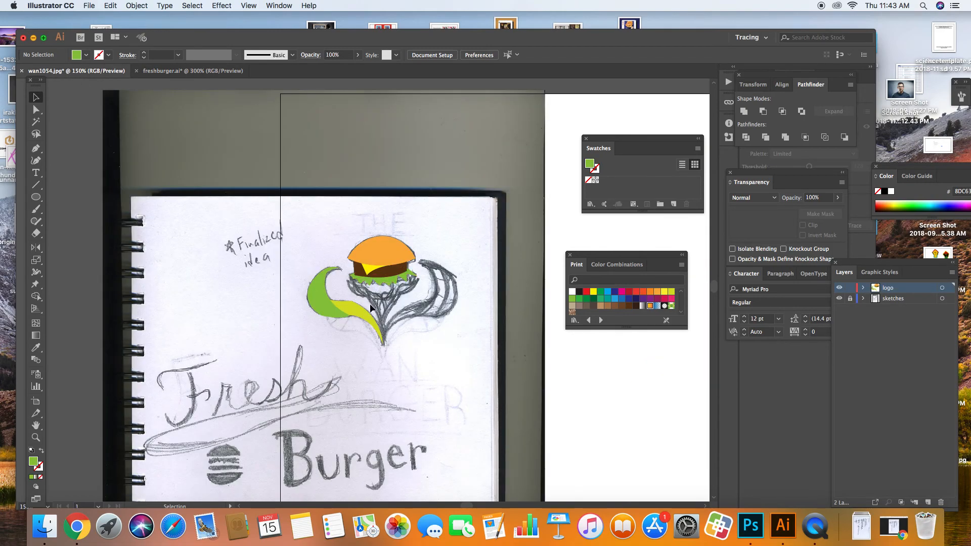
{"action": "key", "text": "super+equal"}
{"action": "key", "text": "super+equal"}
{"action": "key", "text": "super+equal"}
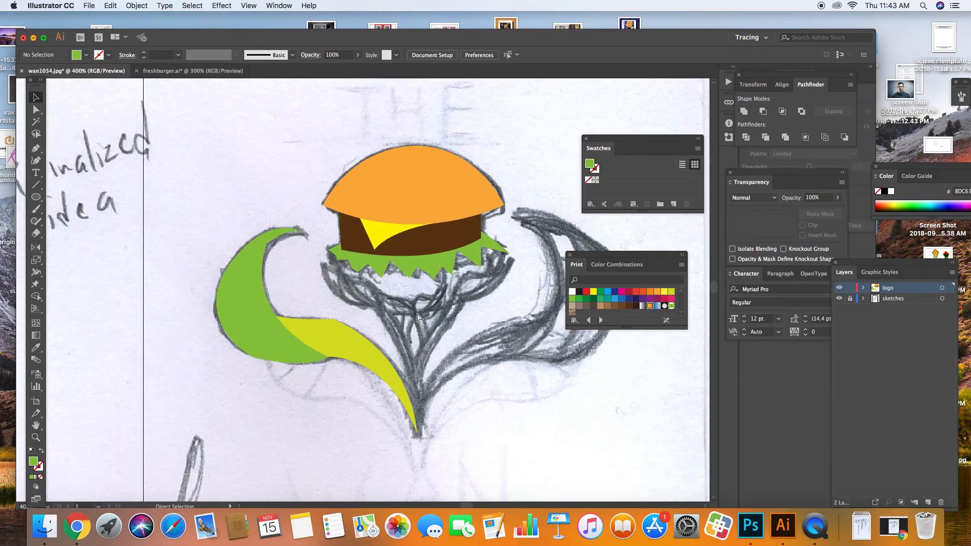
{"action": "left_click", "coordinate": [420, 201]}
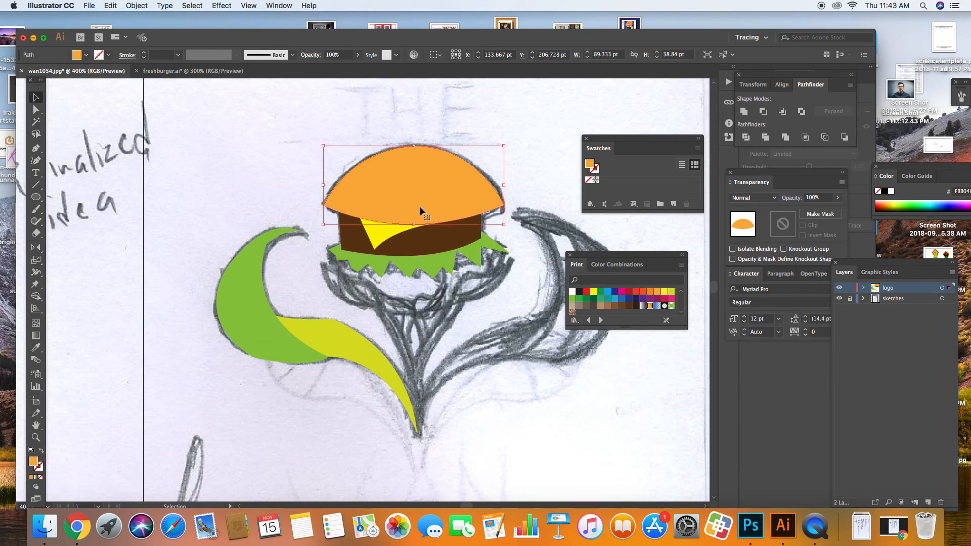
{"action": "left_click", "coordinate": [42, 469]}
{"action": "left_click", "coordinate": [580, 293]}
Step: Outline the brown patty, the yellow cheese and the green lettuce with a black stroke, and deselect the artwork
{"action": "left_click", "coordinate": [456, 247]}
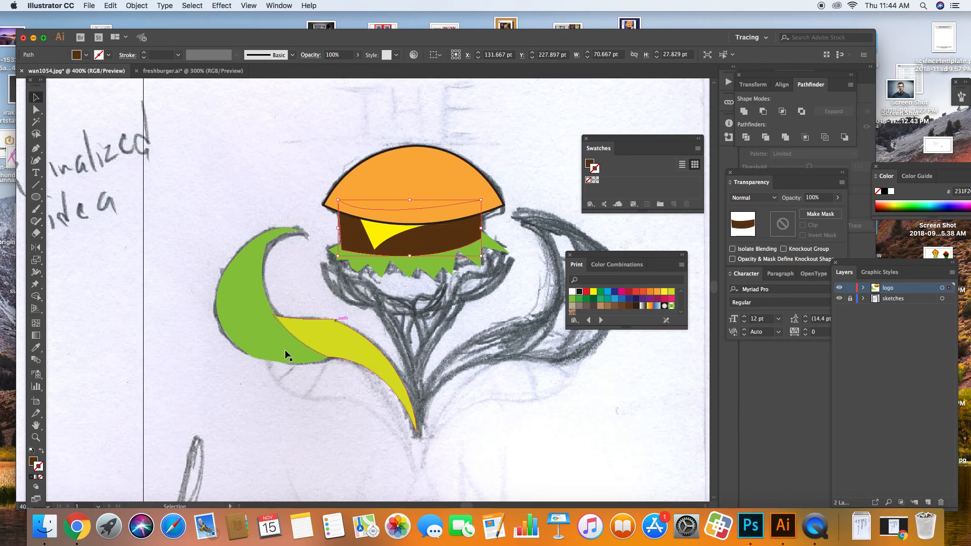
{"action": "left_click", "coordinate": [578, 293]}
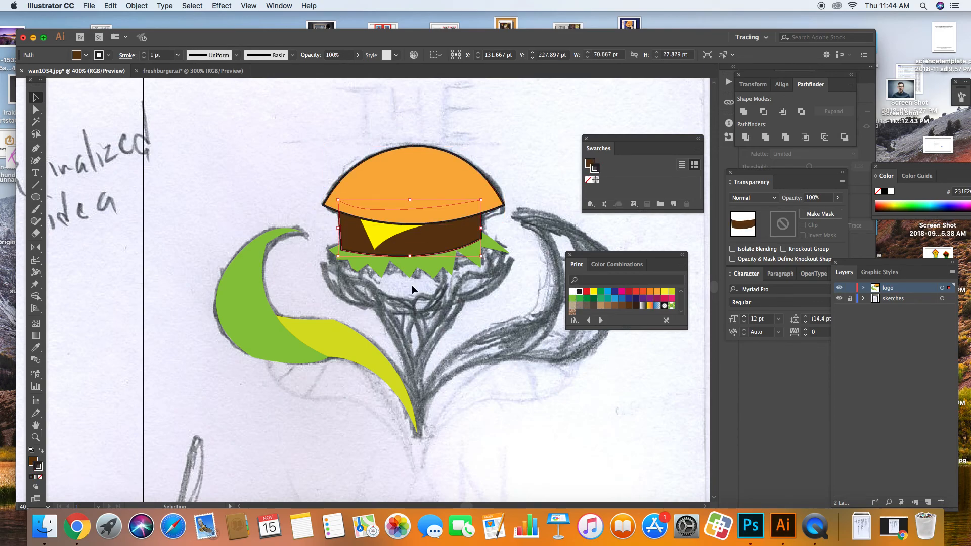
{"action": "left_click", "coordinate": [374, 229]}
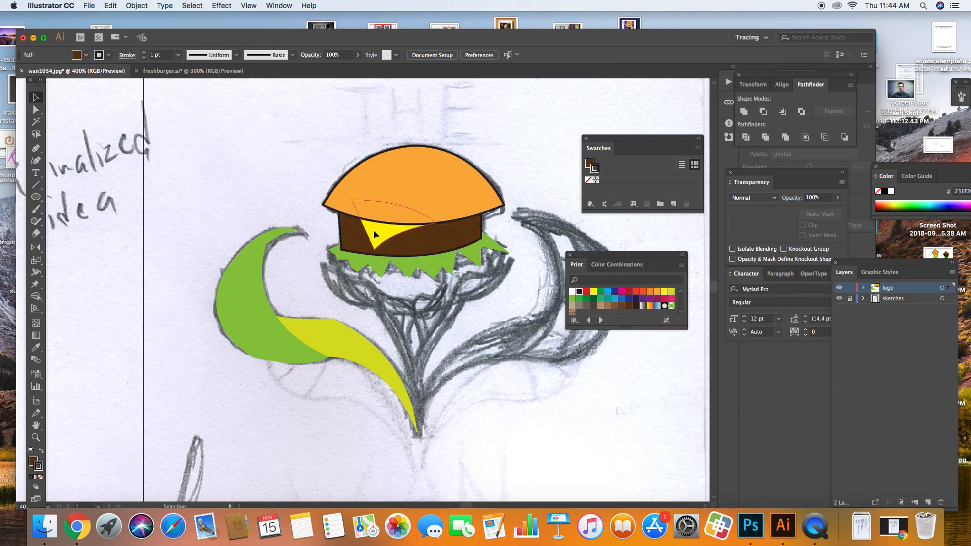
{"action": "left_click", "coordinate": [580, 292]}
{"action": "left_click", "coordinate": [467, 273]}
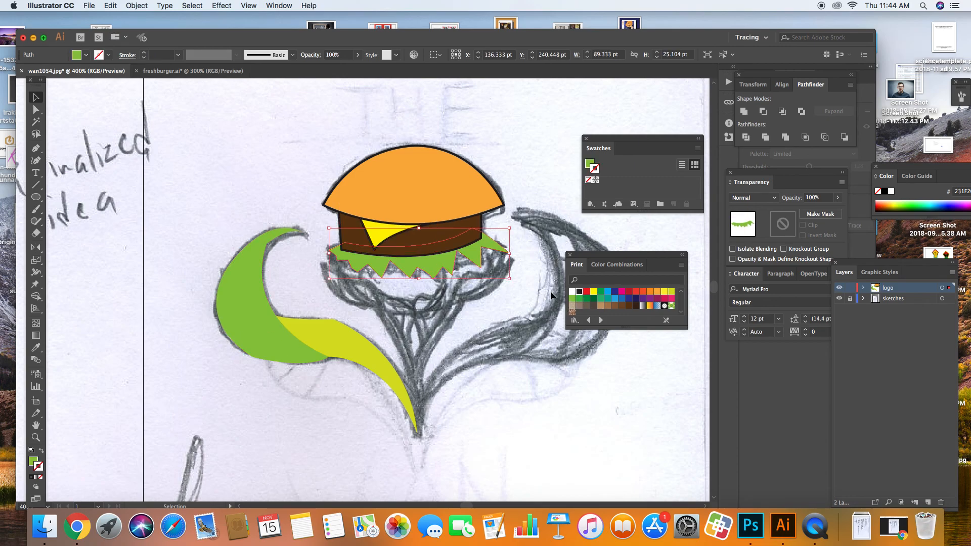
{"action": "left_click", "coordinate": [579, 293]}
{"action": "left_click", "coordinate": [313, 263]}
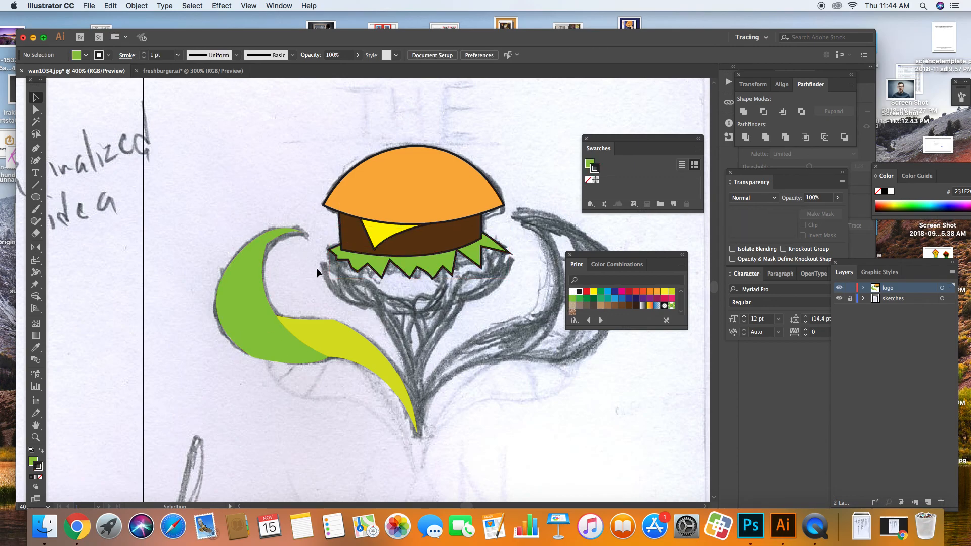
{"action": "key", "text": "super+minus"}
{"action": "key", "text": "super+minus"}
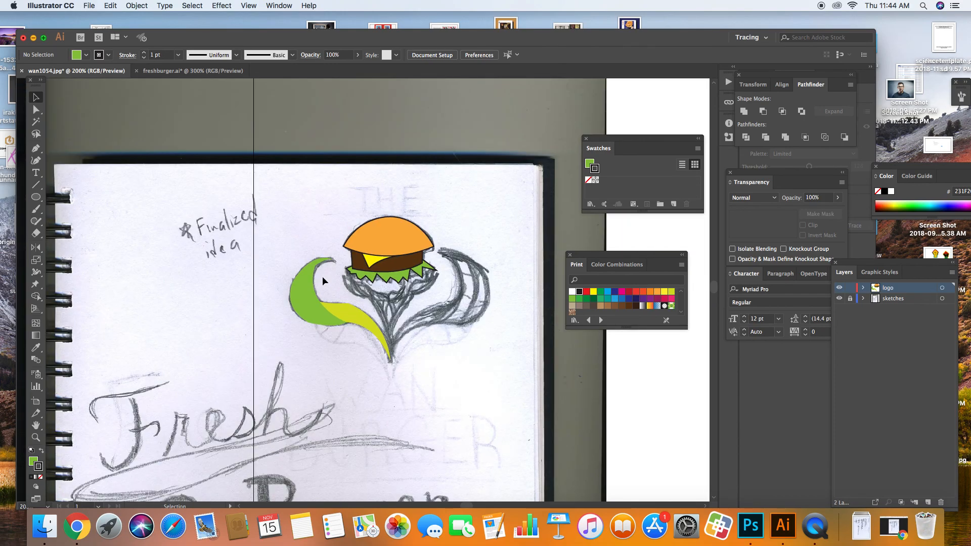